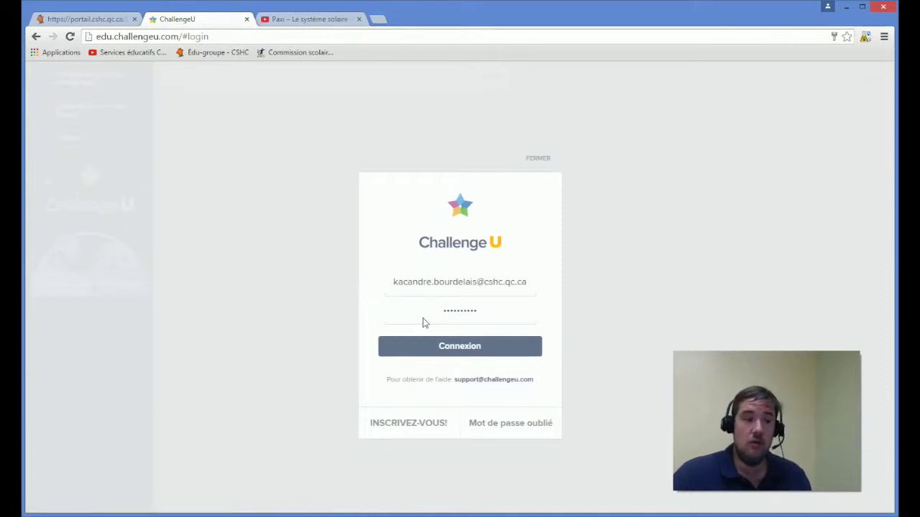
Step: Log in to ChallengeU with the account credentials already filled in
left_click_drag(434, 278, 456, 309)
left_click(456, 315)
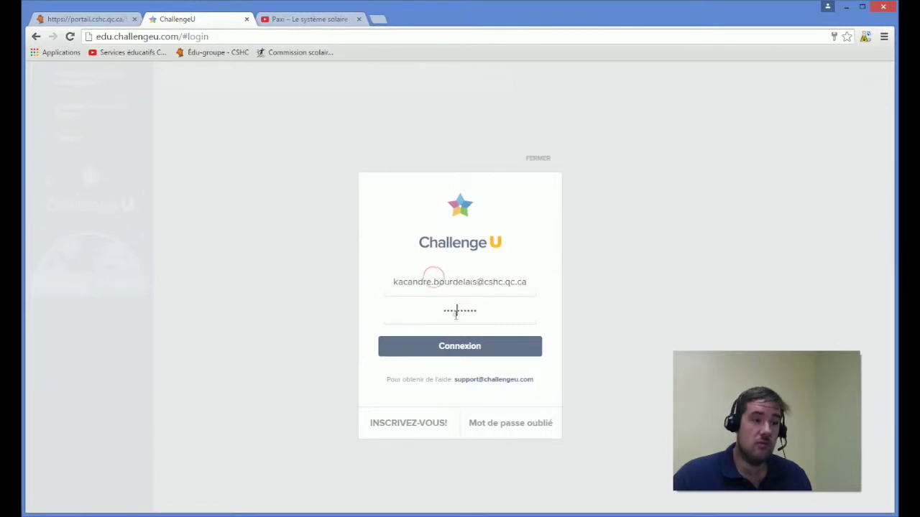
left_click(471, 354)
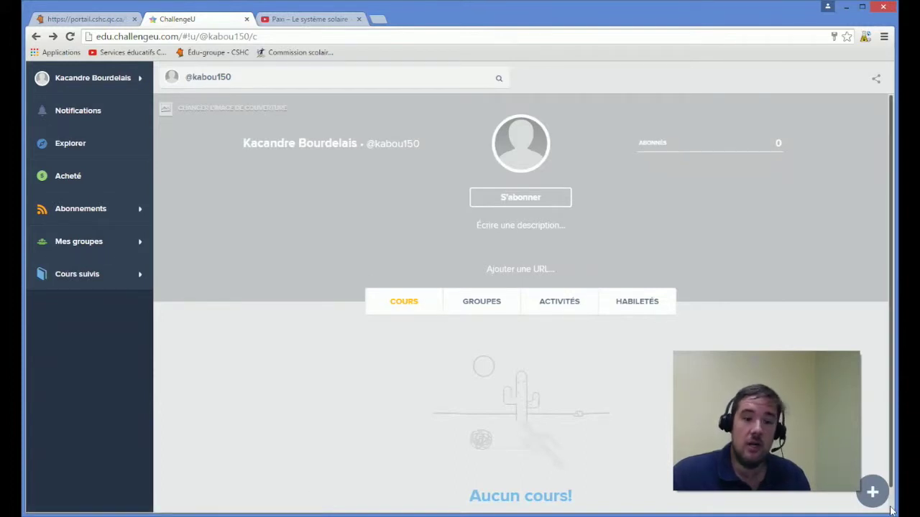
Step: Start creating a new activity from the profile page
left_click_drag(778, 432, 266, 435)
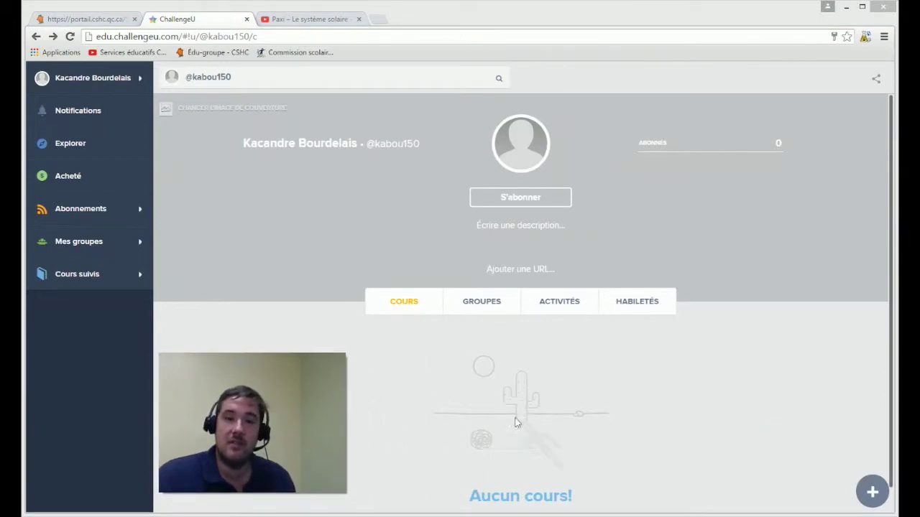
left_click(872, 492)
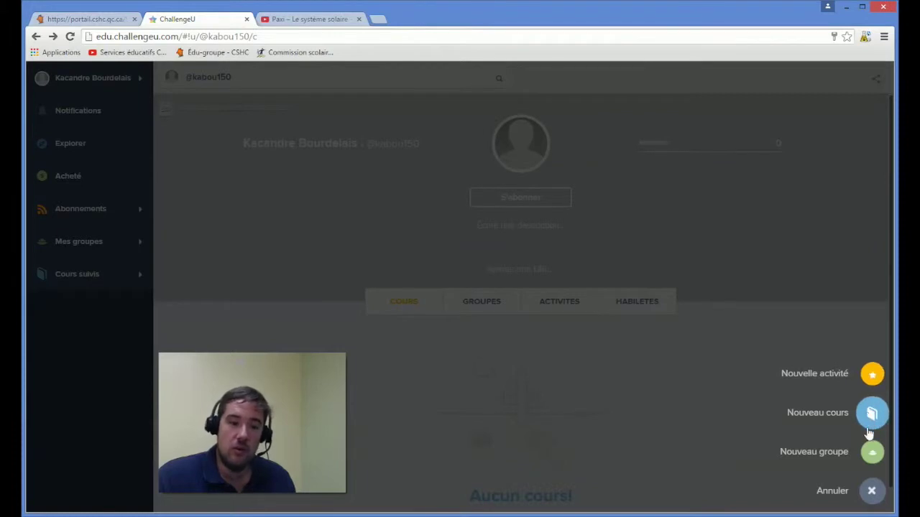
left_click(872, 377)
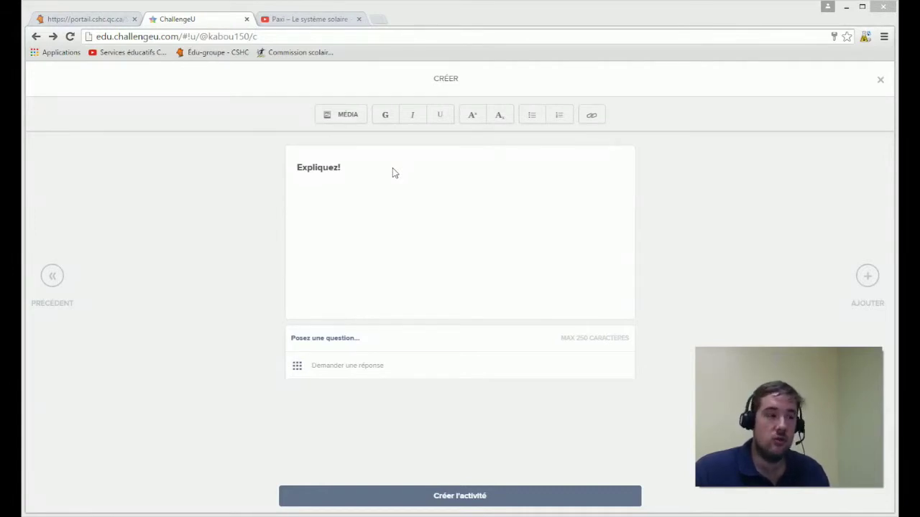
Step: Switch to the YouTube page "Paxi – Le système solaire" and copy the video's full web address
left_click(291, 20)
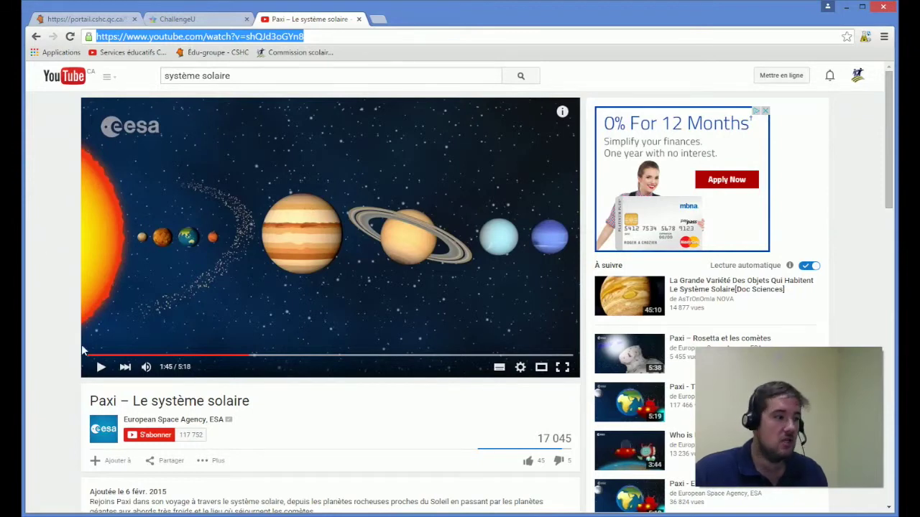
mouse_move(163, 426)
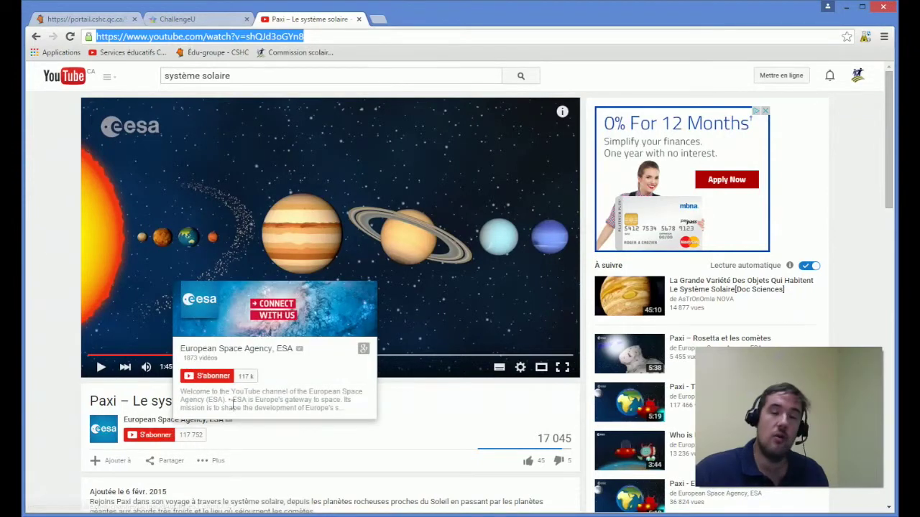
left_click(322, 36)
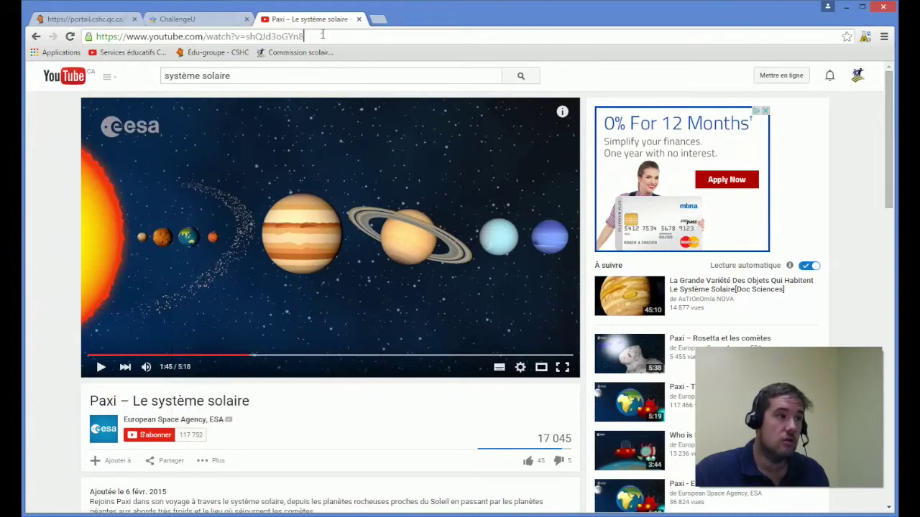
left_click_drag(320, 36, 72, 37)
key("ctrl+c")
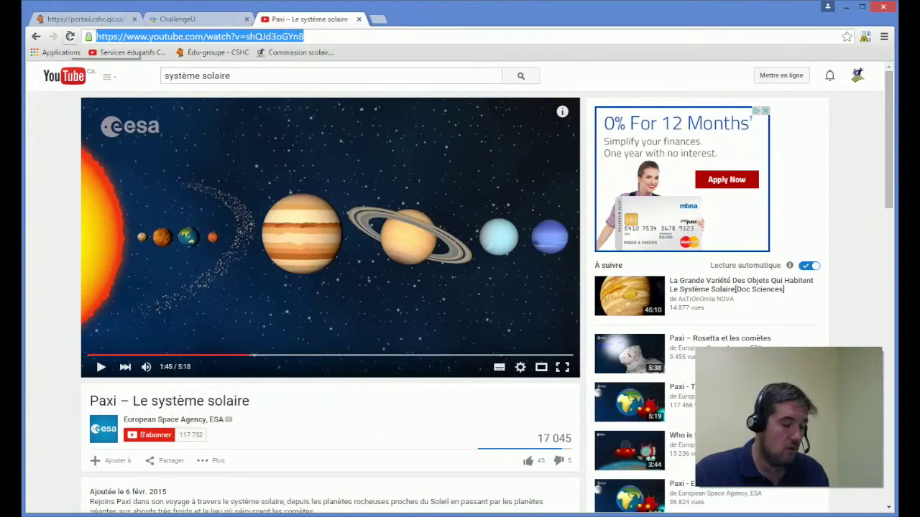
Step: Return to the ChallengeU activity and insert the copied YouTube link into its content as a video
left_click(196, 19)
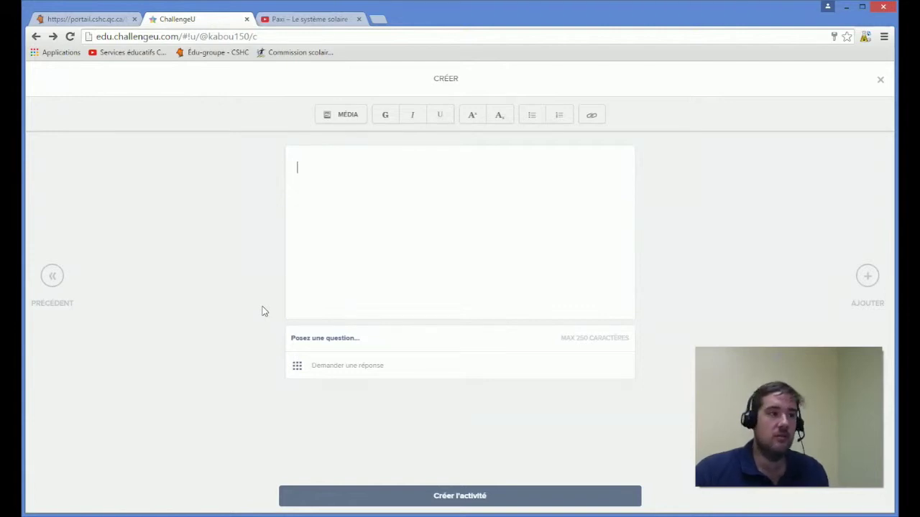
left_click(350, 119)
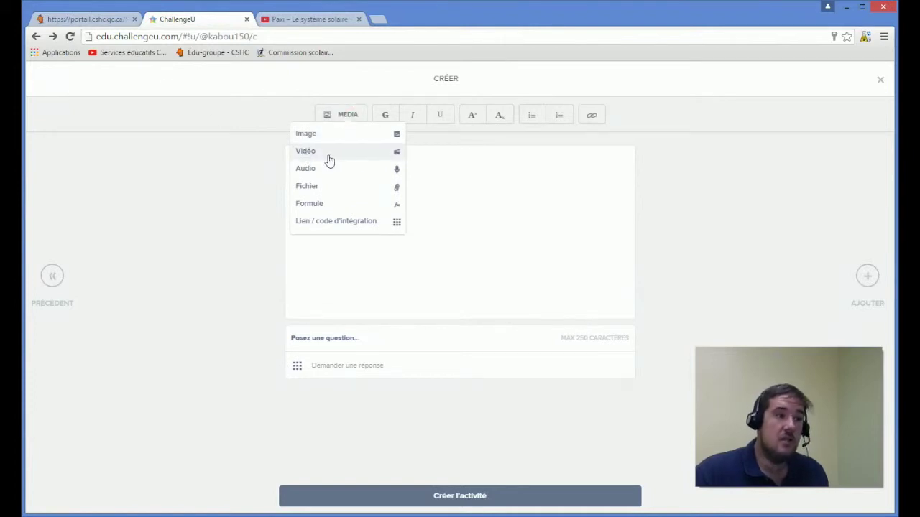
left_click(388, 155)
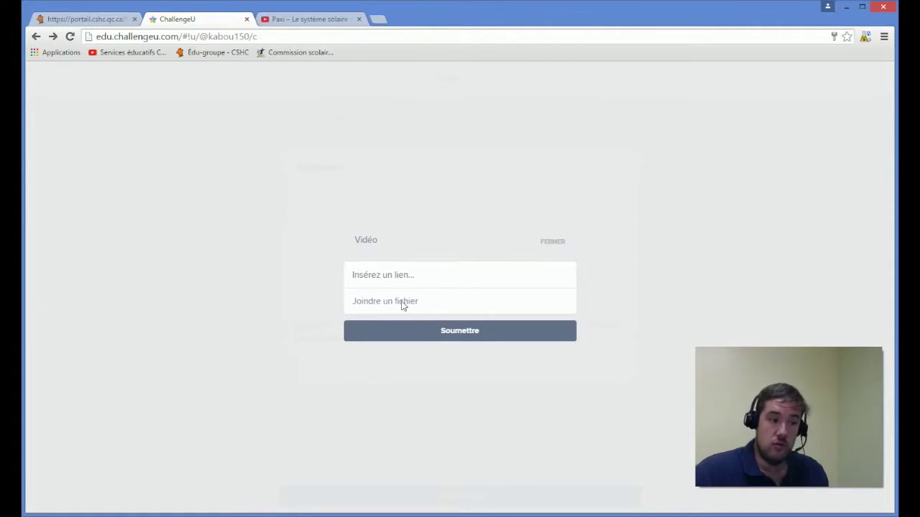
left_click(396, 277)
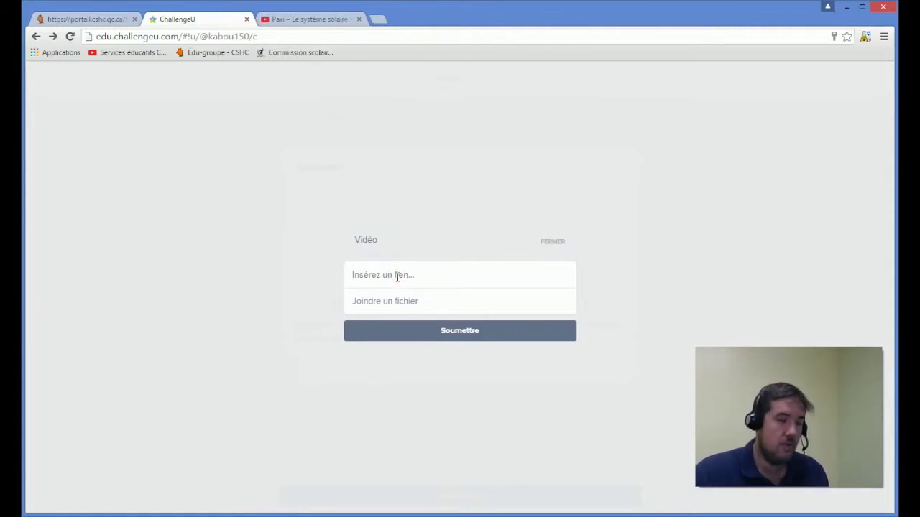
key("ctrl+v")
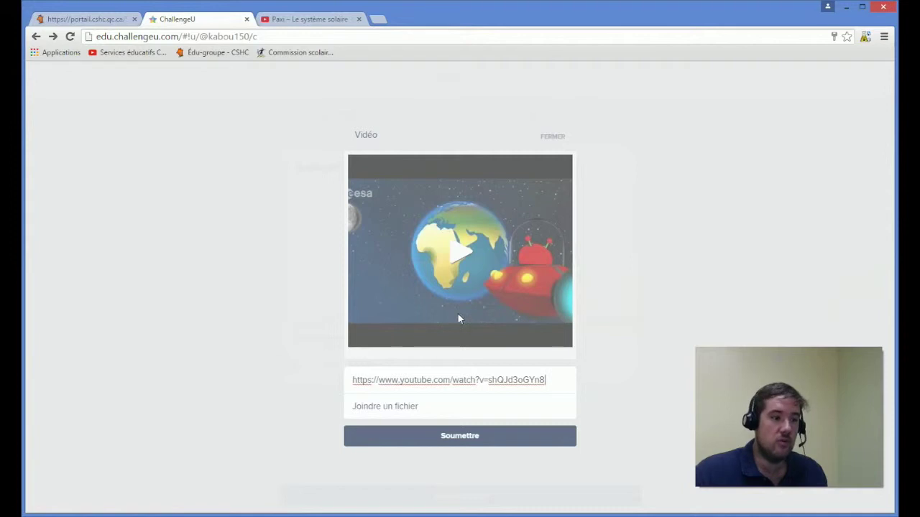
left_click(457, 444)
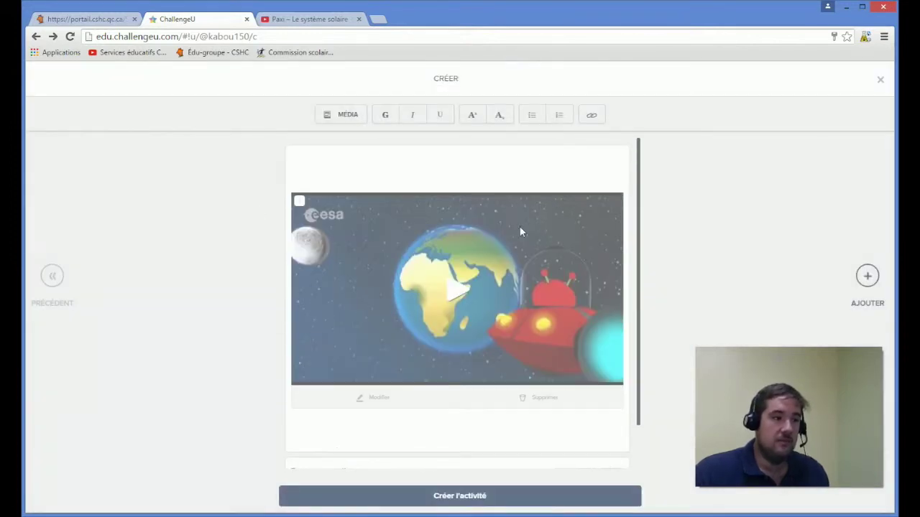
Step: Write the instruction "Visionnez la vidéo suivante ..." above the inserted video
left_click(375, 171)
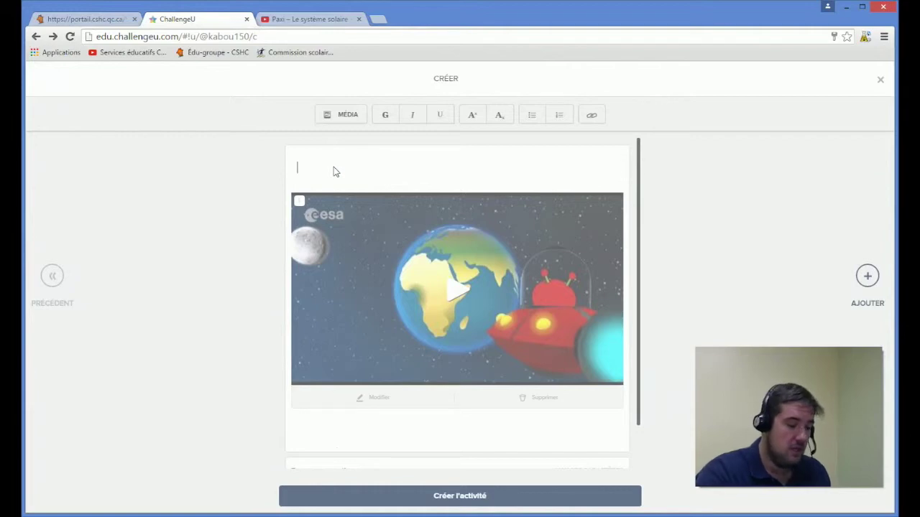
type("Vi")
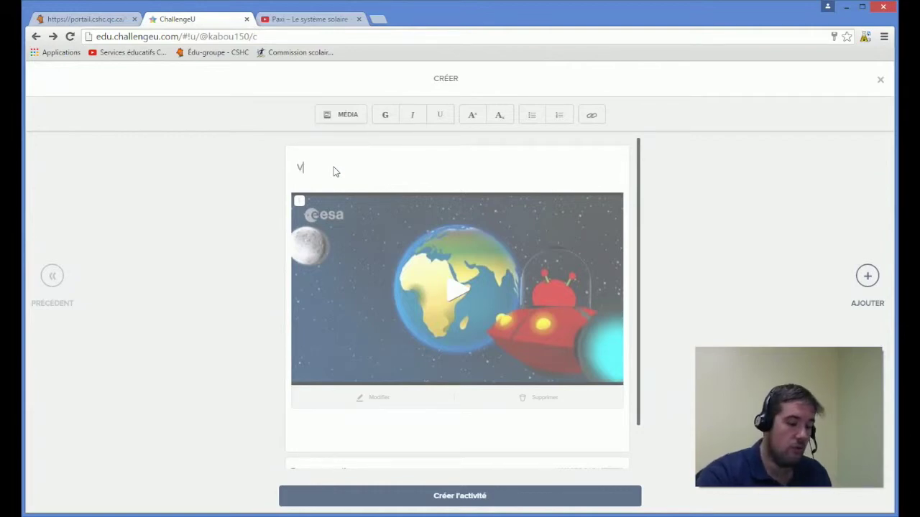
type("sionner la ")
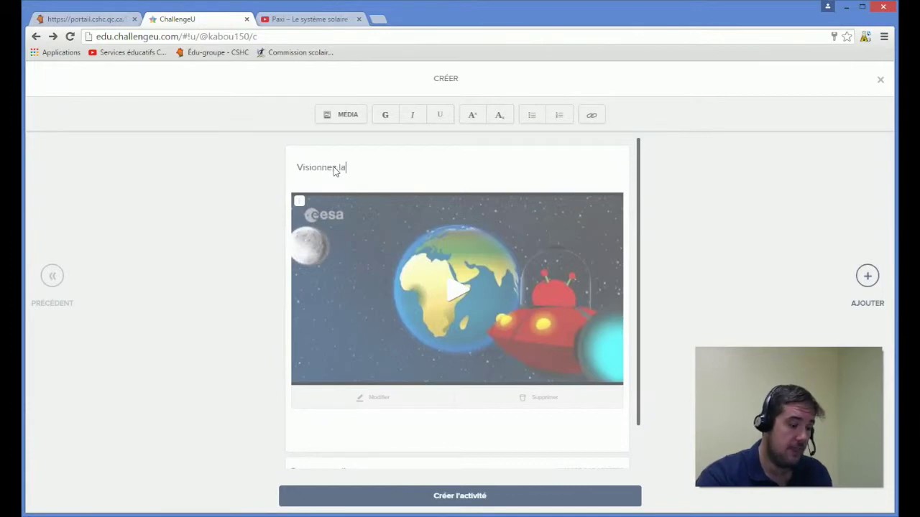
type("vidéo suivante ...")
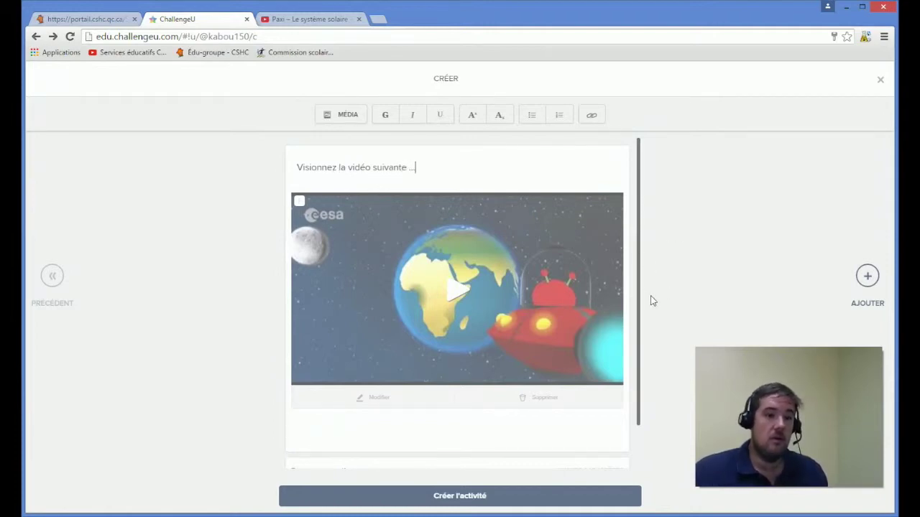
Step: Enter "Quelle est la planète la plus près du Soleil?" as the activity's question below the video
scroll(642, 330, "down", 1)
scroll(642, 347, "down", 1)
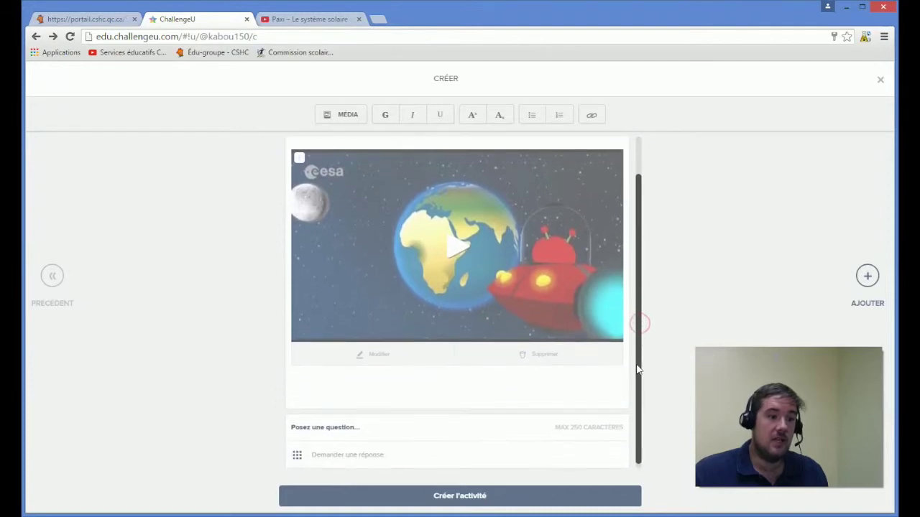
left_click(322, 425)
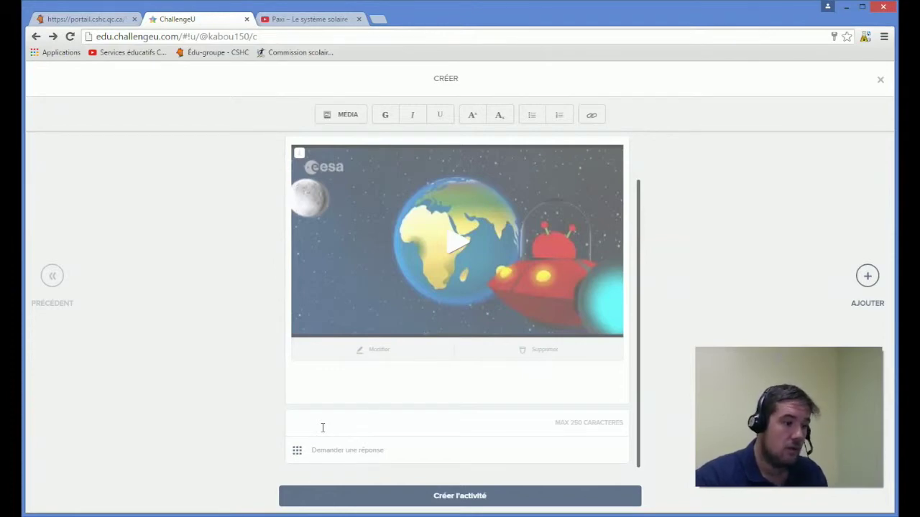
type("Que")
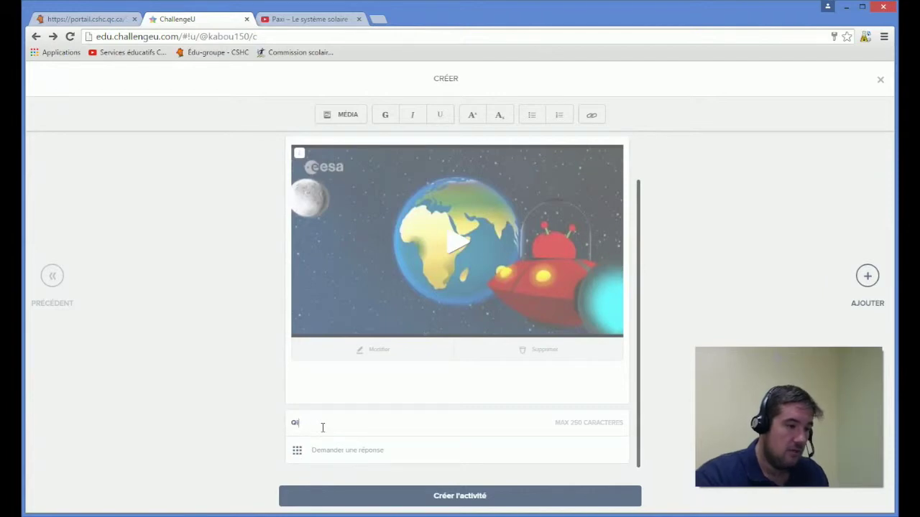
type("es")
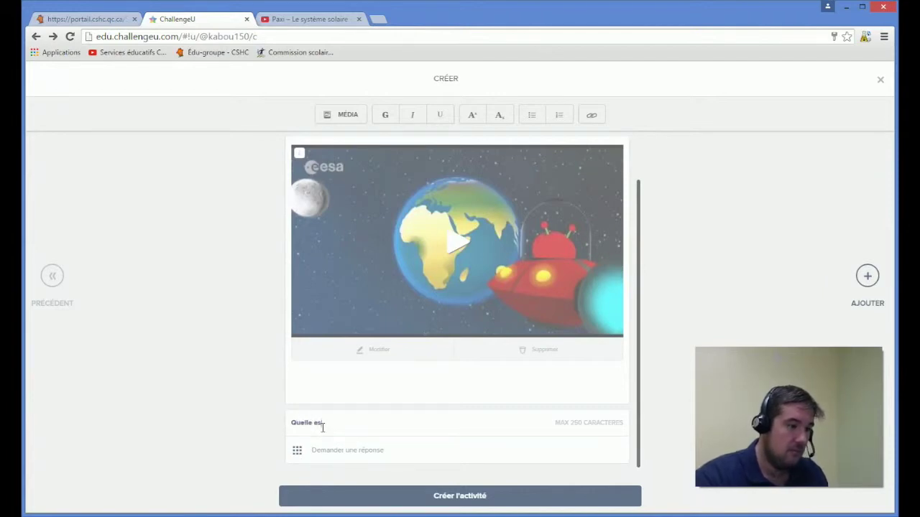
type("t la plané")
type("te")
type(" la plus pr")
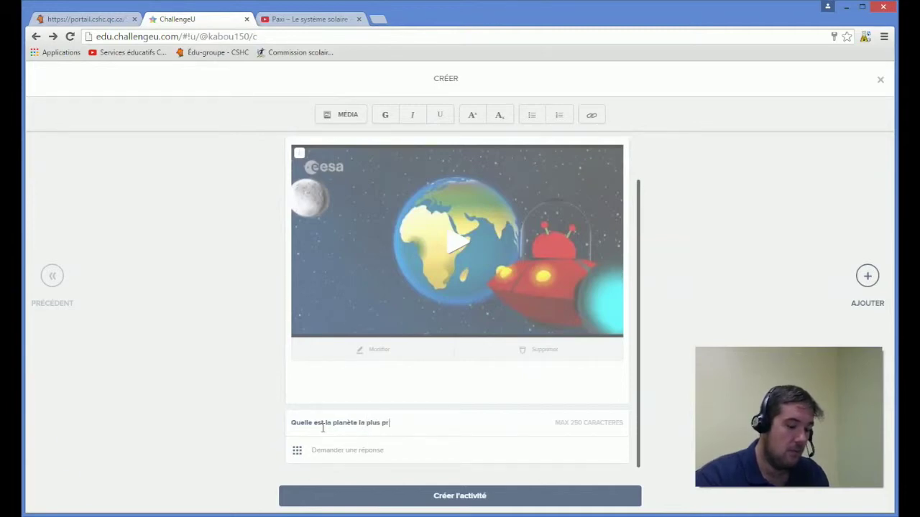
type("ès du Soleil?")
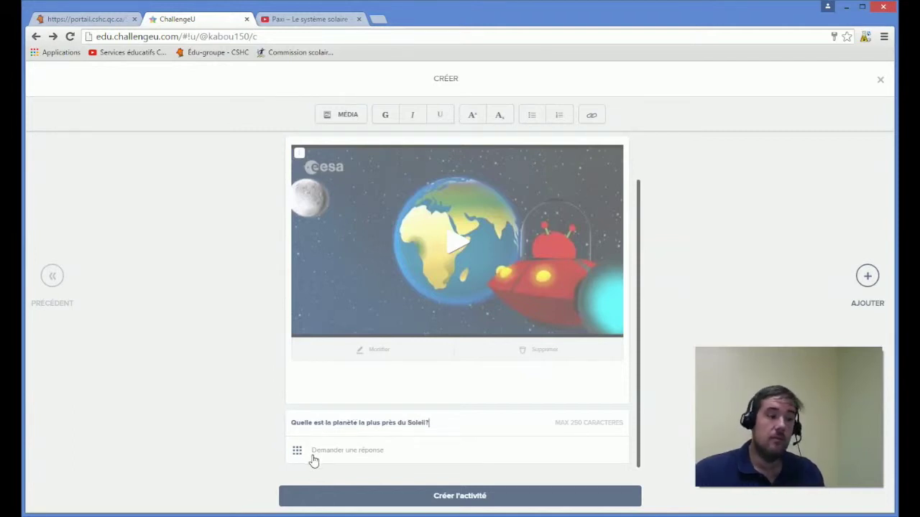
Step: Request an answer of the type "Choix multiple" for the question
left_click(313, 459)
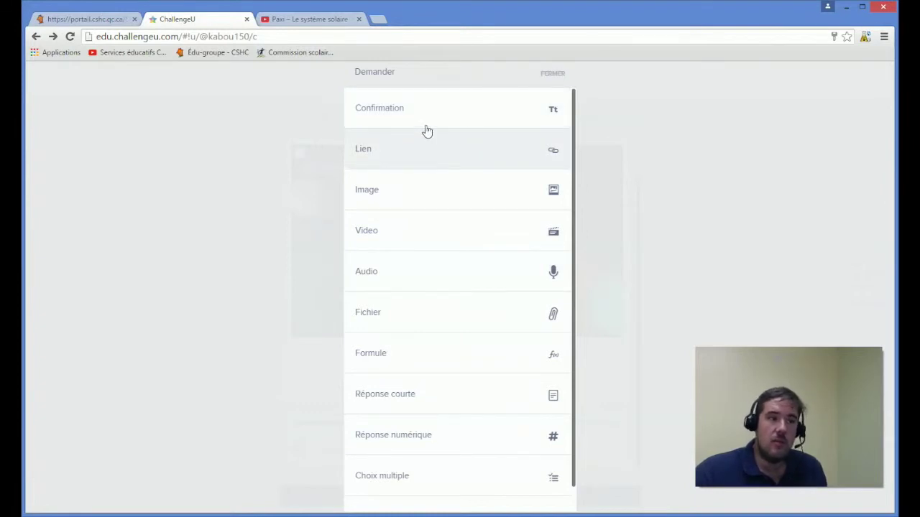
scroll(489, 194, "down", 1)
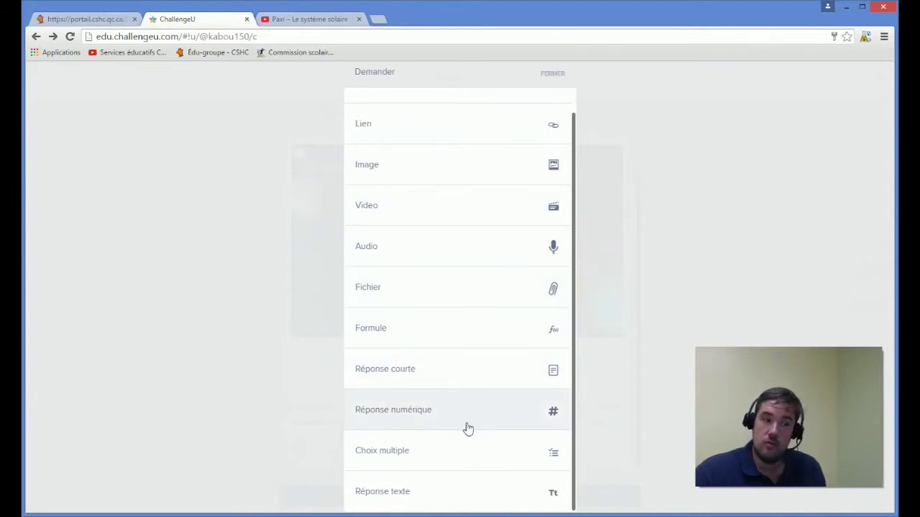
left_click(421, 465)
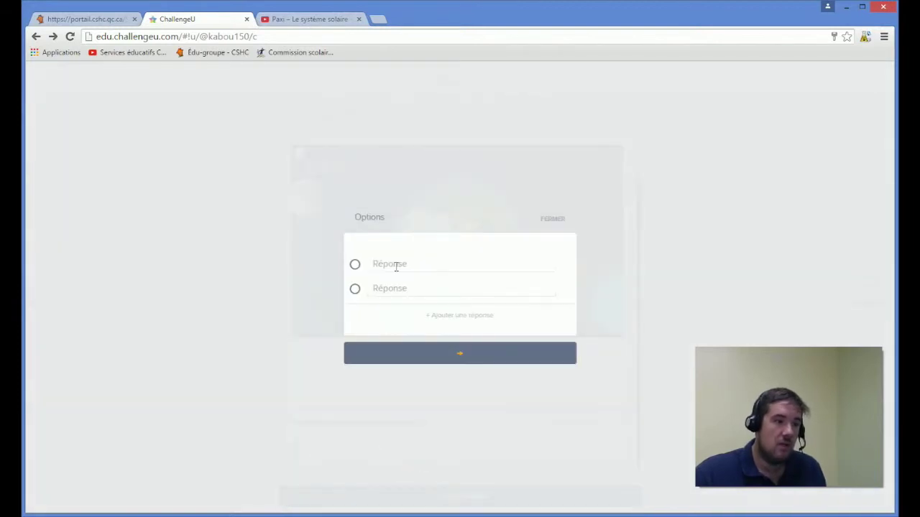
Step: Fill in the first two answer options as "Mercure" and "Terre"
left_click(396, 265)
type("MErci")
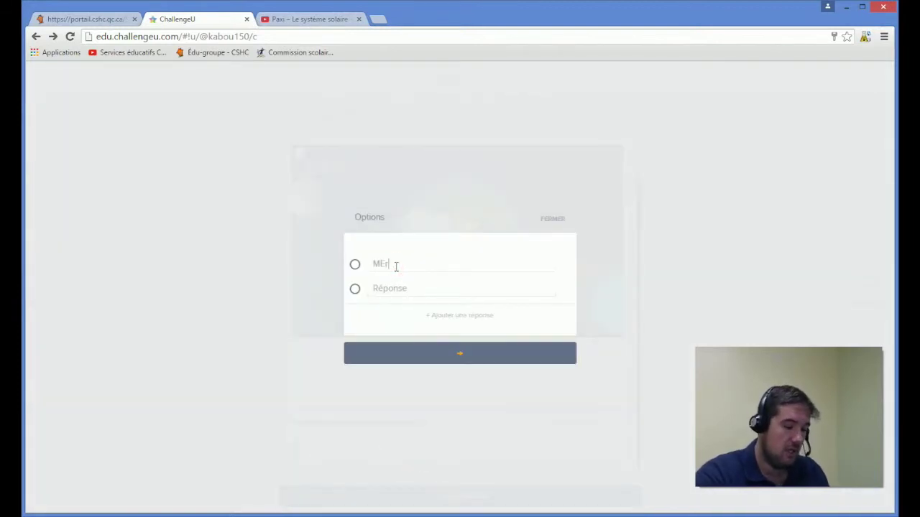
key("BackSpace")
key("BackSpace")
key("BackSpace")
key("BackSpace")
type("ercure")
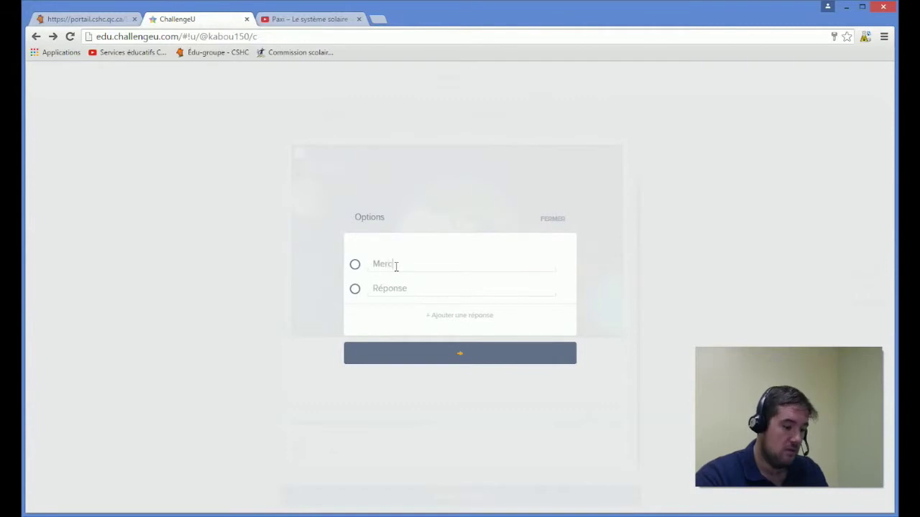
left_click(397, 288)
type("Terre")
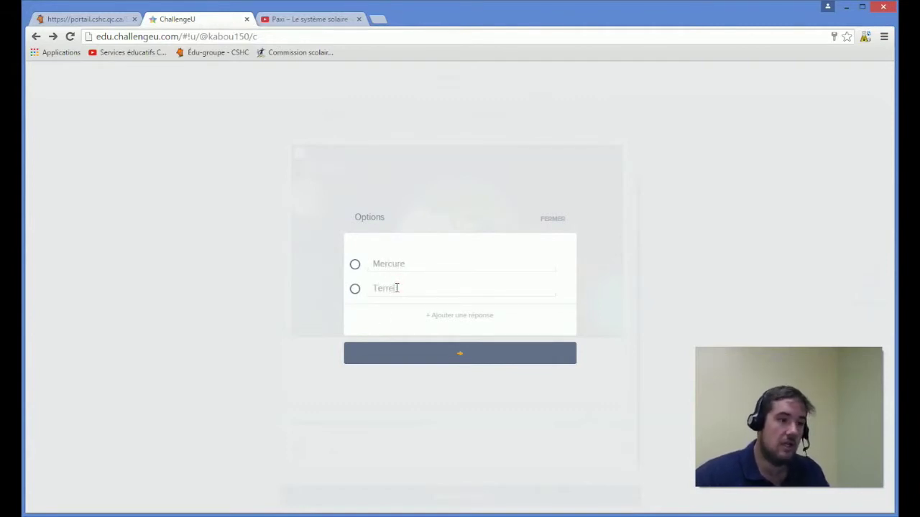
Step: Add a third answer option "Neptune", then mark "Mercure" as the correct answer and save the options
left_click(447, 317)
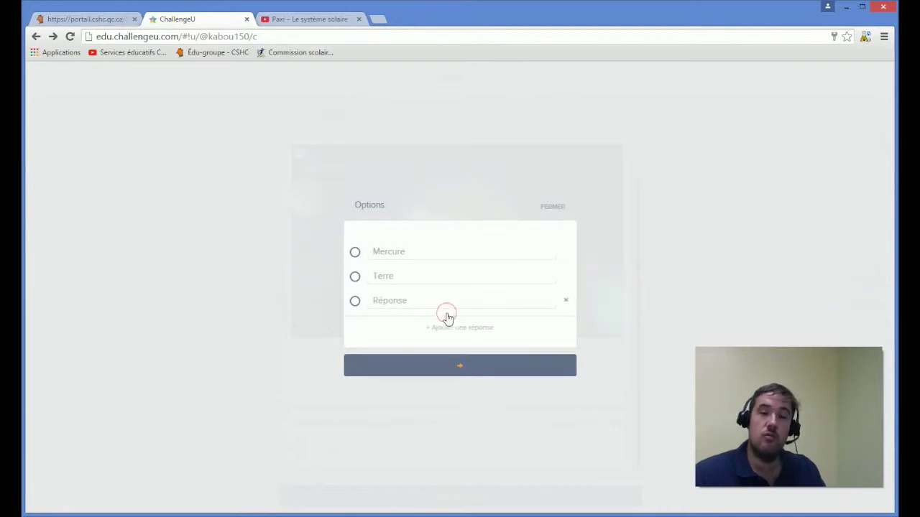
left_click(428, 304)
type("Neptune")
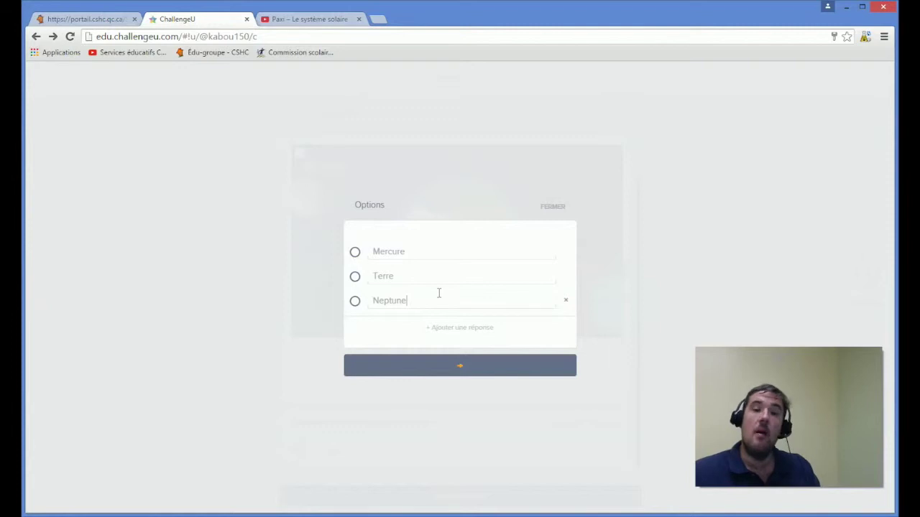
left_click(355, 253)
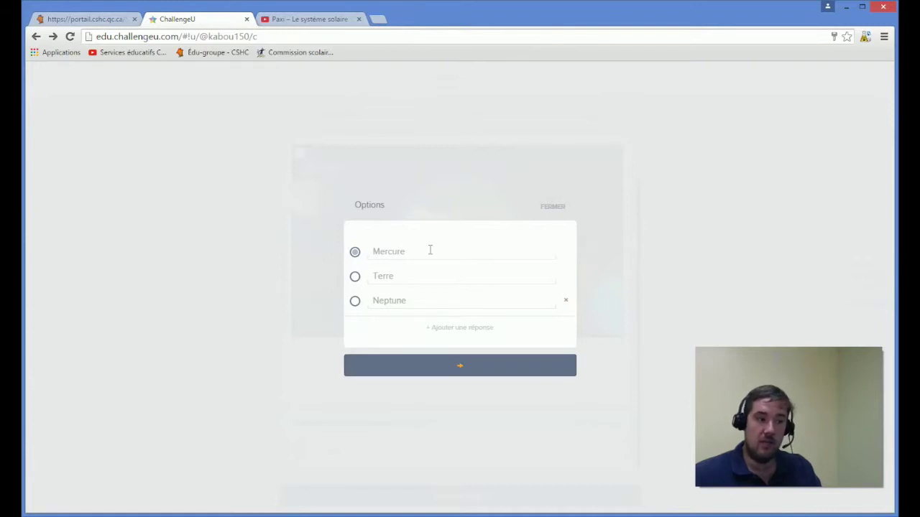
left_click(460, 366)
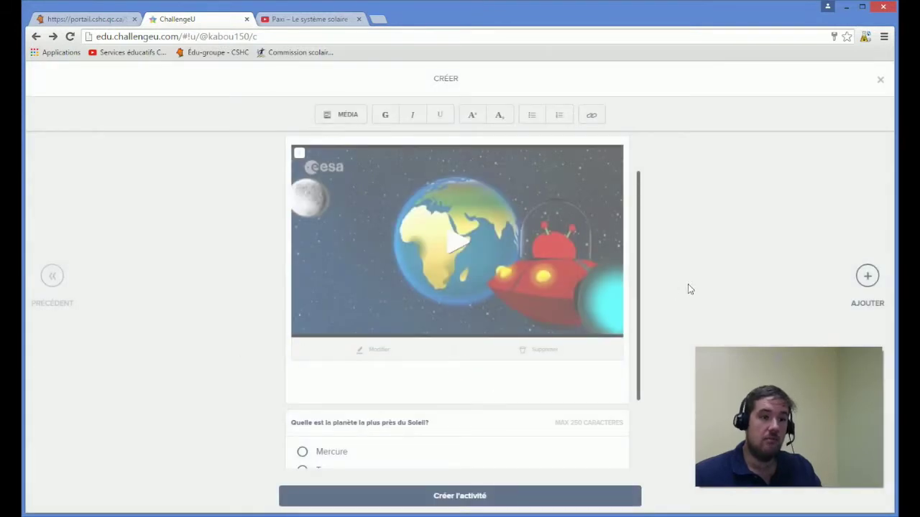
Step: Add a second activity to the sequence and enter "Toujours après le visionnement de la vidéo ..." as its introductory text
left_click_drag(638, 318, 630, 247)
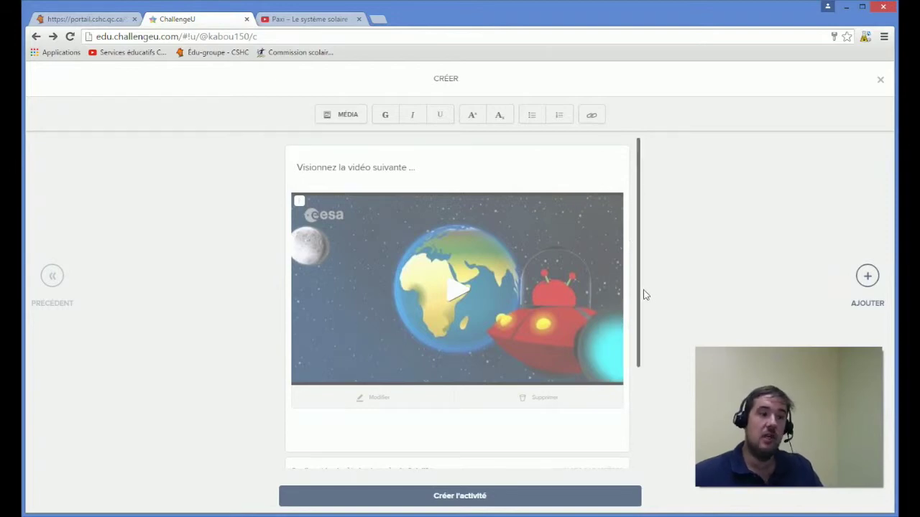
left_click_drag(639, 290, 642, 379)
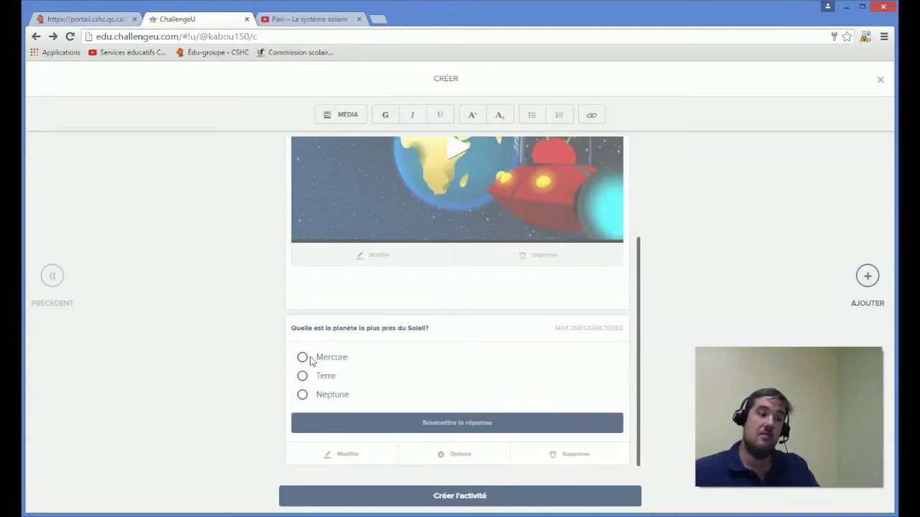
left_click(636, 414)
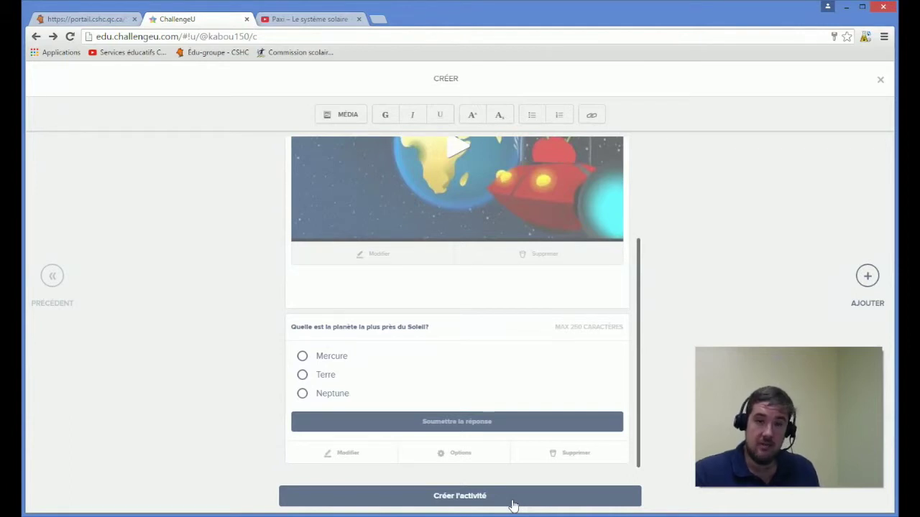
left_click(867, 277)
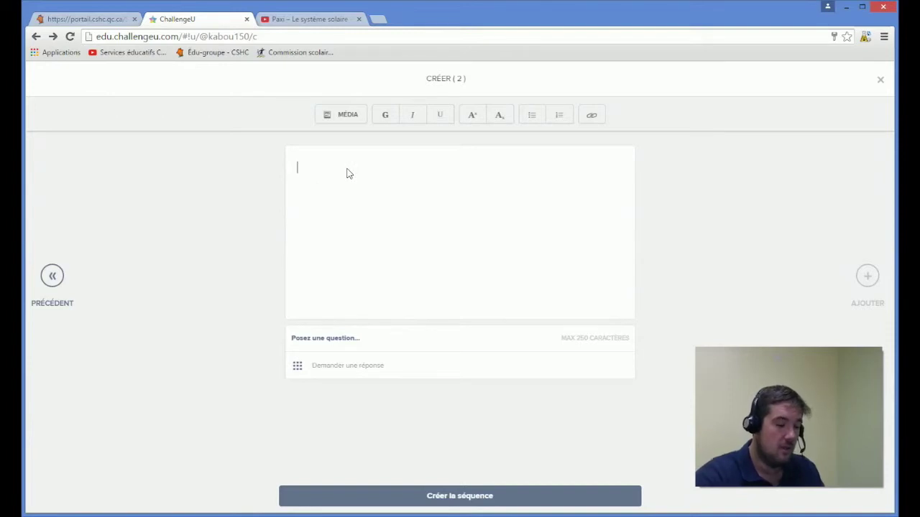
type("Toujout")
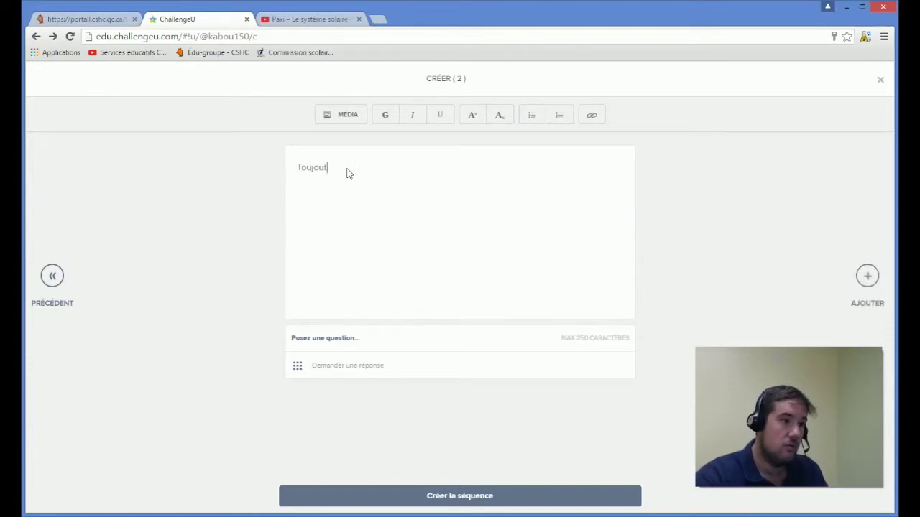
key("BackSpace")
type("rs a")
type("ppu")
key("BackSpace")
key("BackSpace")
type("rès le visionnement de la vidéo ...")
Step: Enter "Quel est le nom de l'astre de notre système solaire?" as the second activity's question
left_click(343, 338)
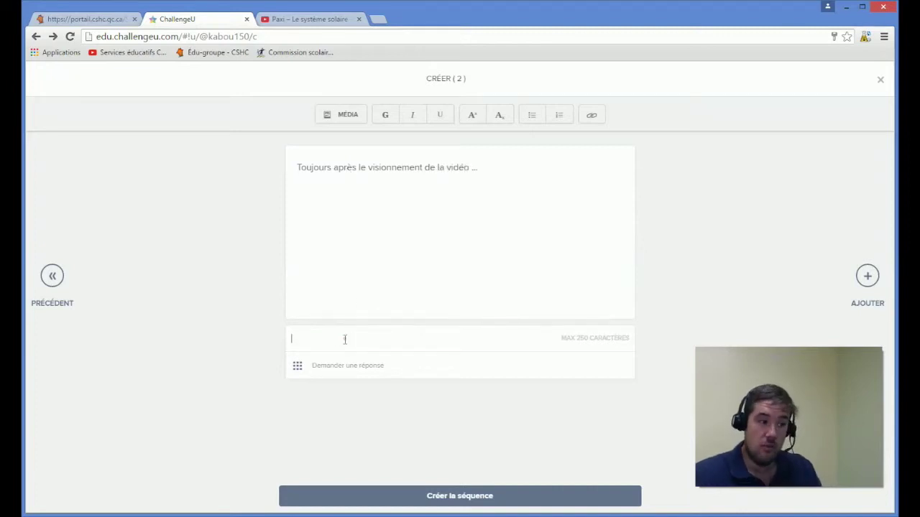
type("Quel")
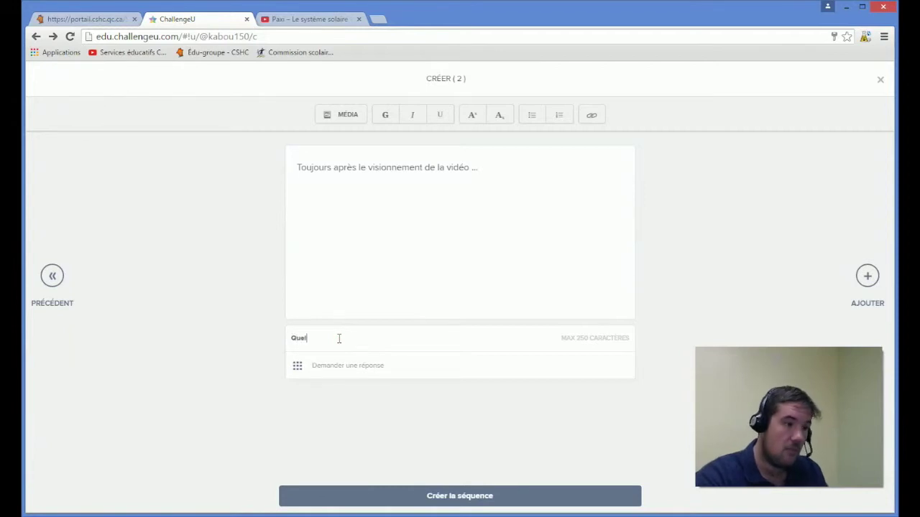
type(" est le nom ")
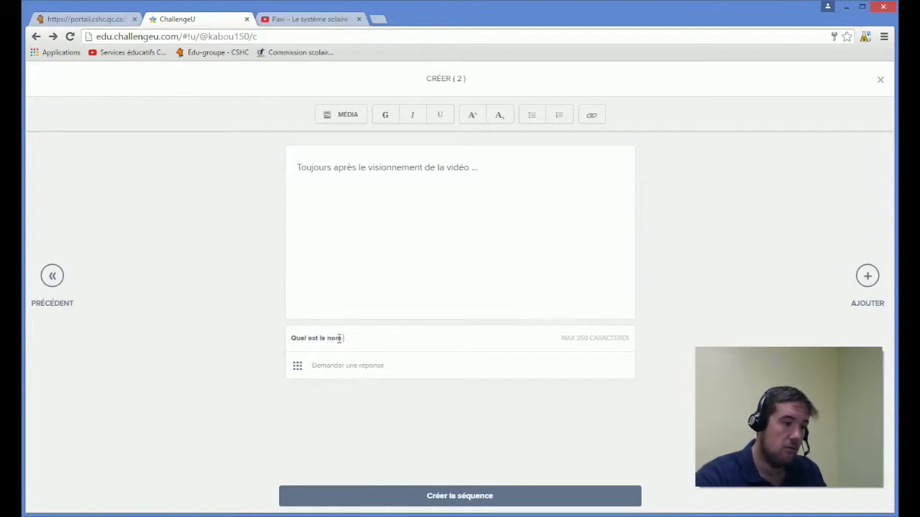
type("de l'astre de ")
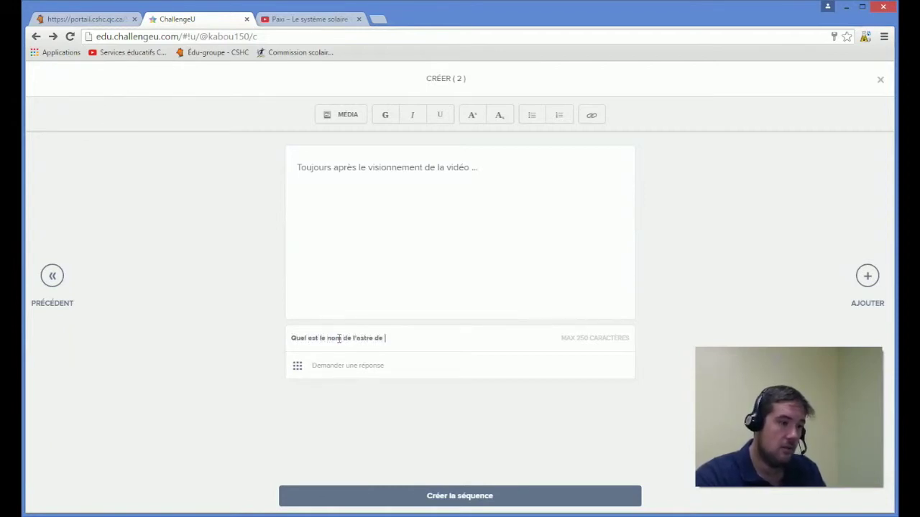
type("notre systeme")
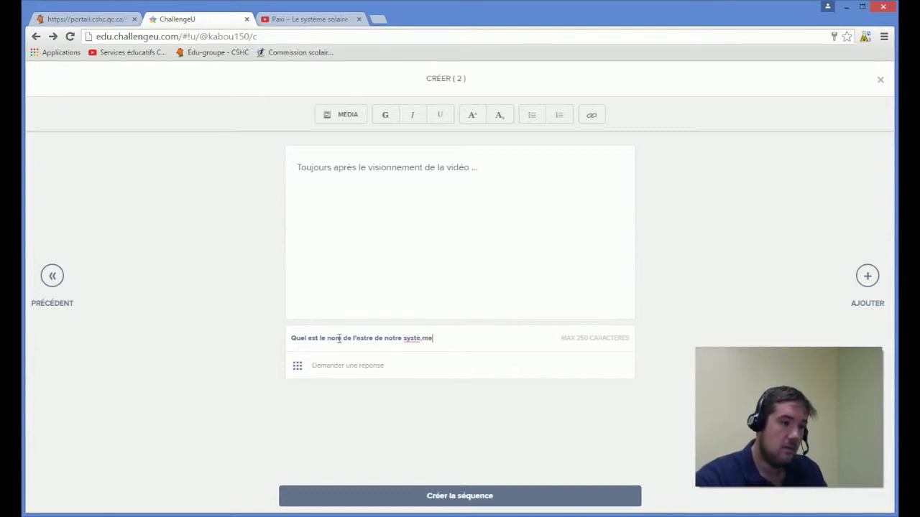
key("BackSpace")
key("BackSpace")
key("BackSpace")
type("ème solaire?")
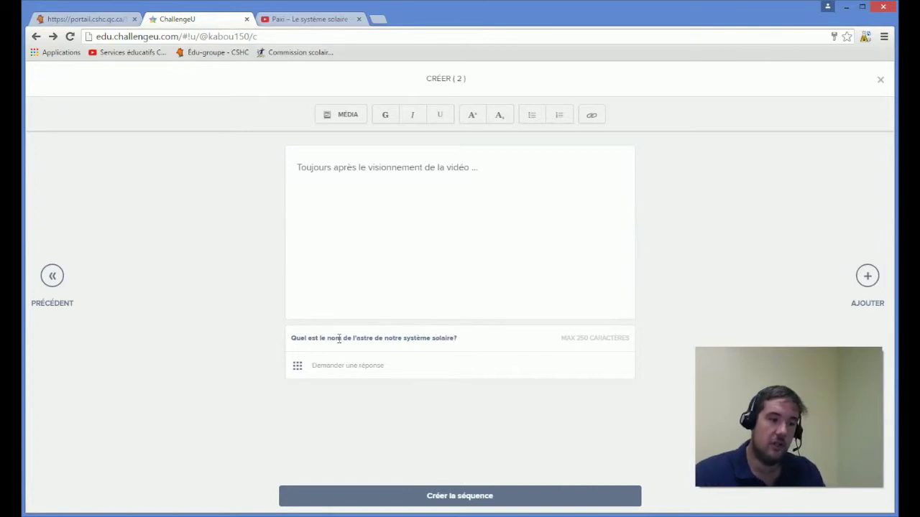
Step: Request an answer of the type "Réponse courte", accept "Soleil" and "le soleil" as correct answers, and save the options
left_click(318, 369)
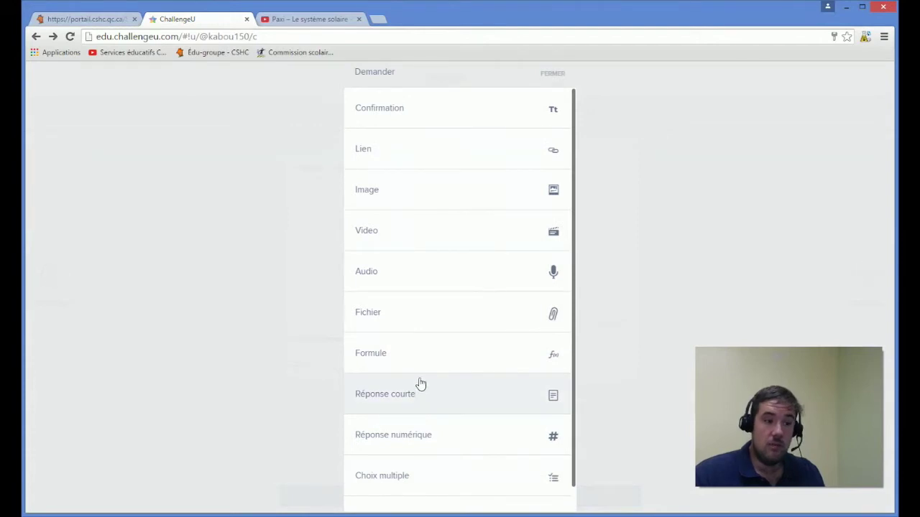
left_click(423, 400)
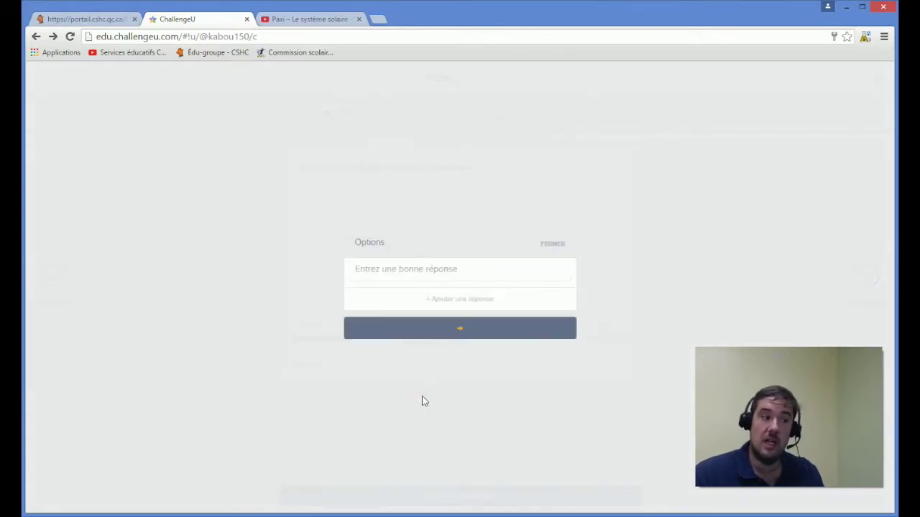
left_click(409, 272)
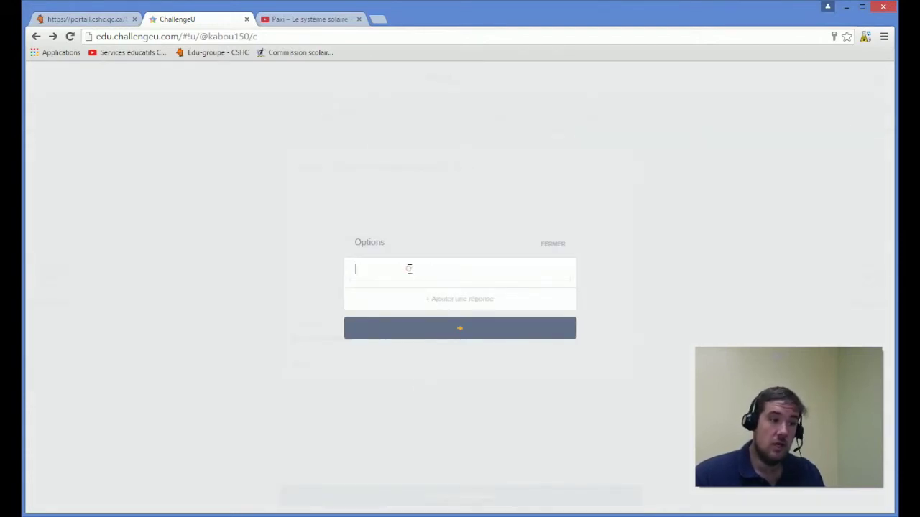
type("Soleil")
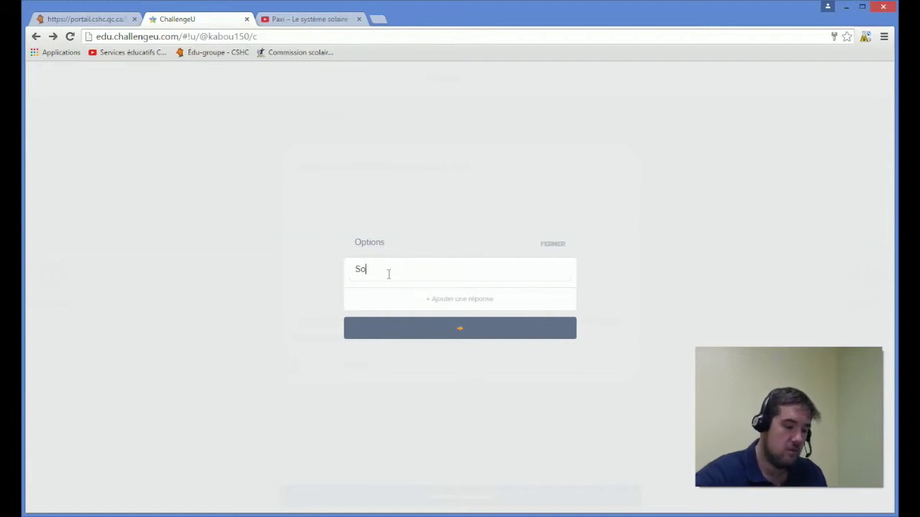
left_click(459, 299)
left_click(416, 280)
type("le soleil")
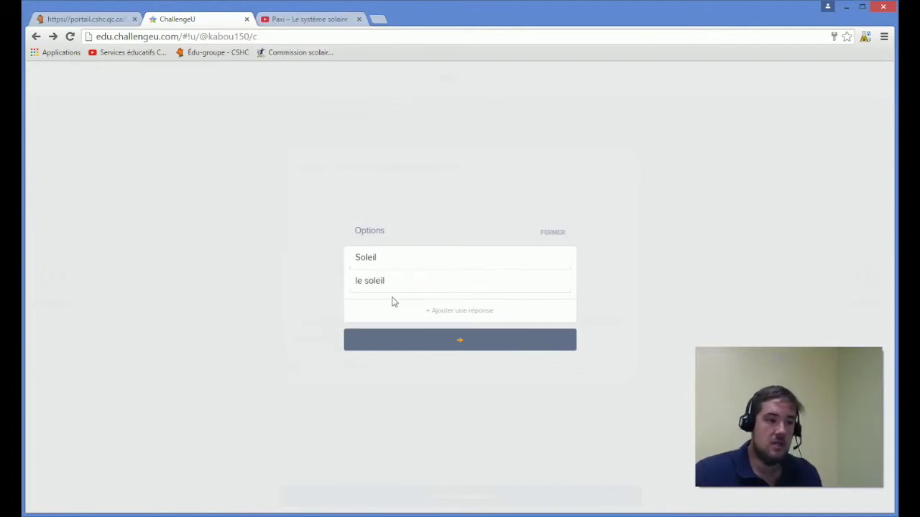
left_click(468, 343)
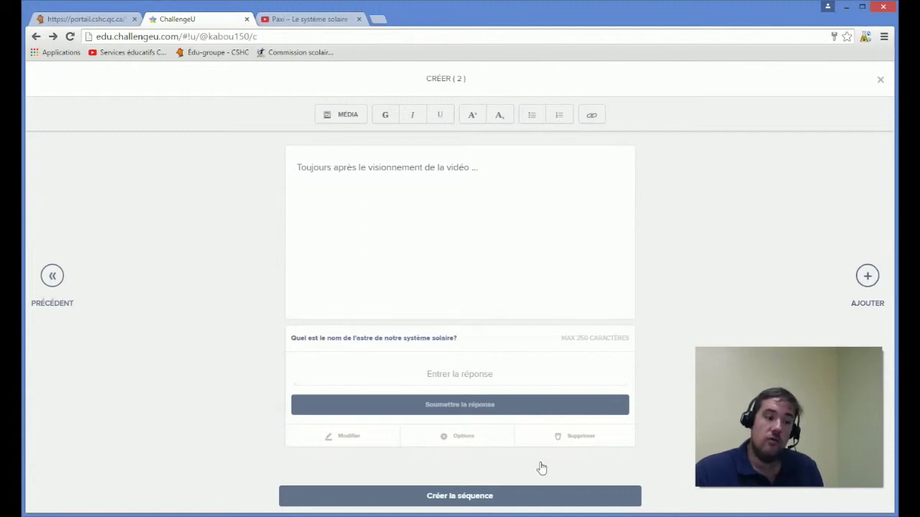
Step: Create the sequence, swap the order of its two activities, and put them back with the video activity first
left_click(460, 500)
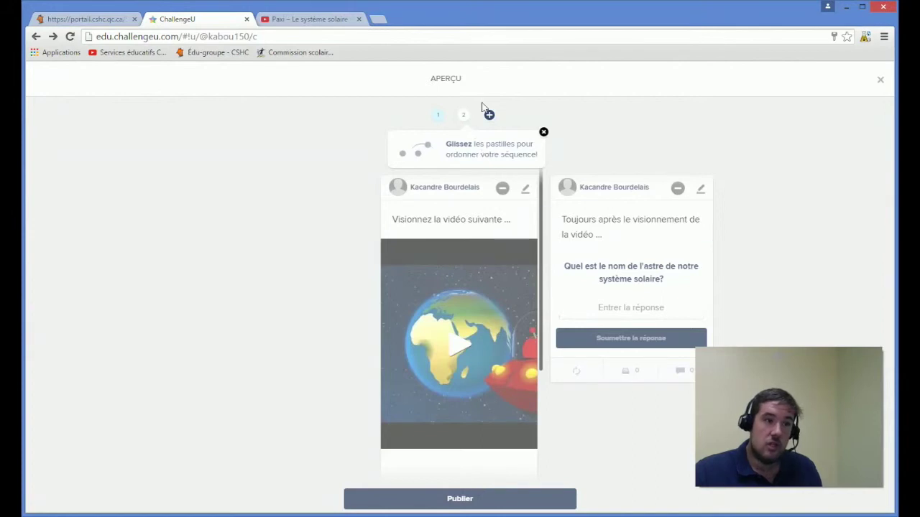
mouse_move(468, 126)
left_mouse_down()
mouse_move(425, 118)
mouse_move(472, 120)
left_mouse_up()
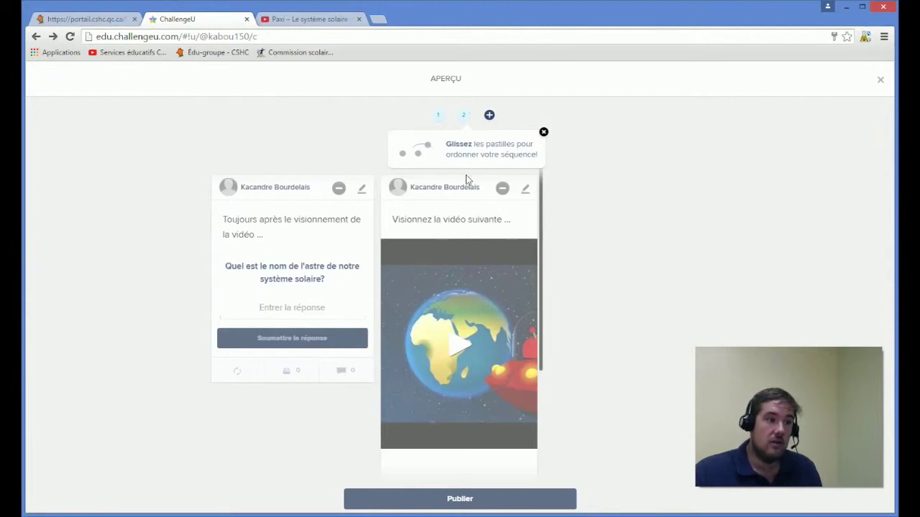
left_click_drag(464, 120, 416, 120)
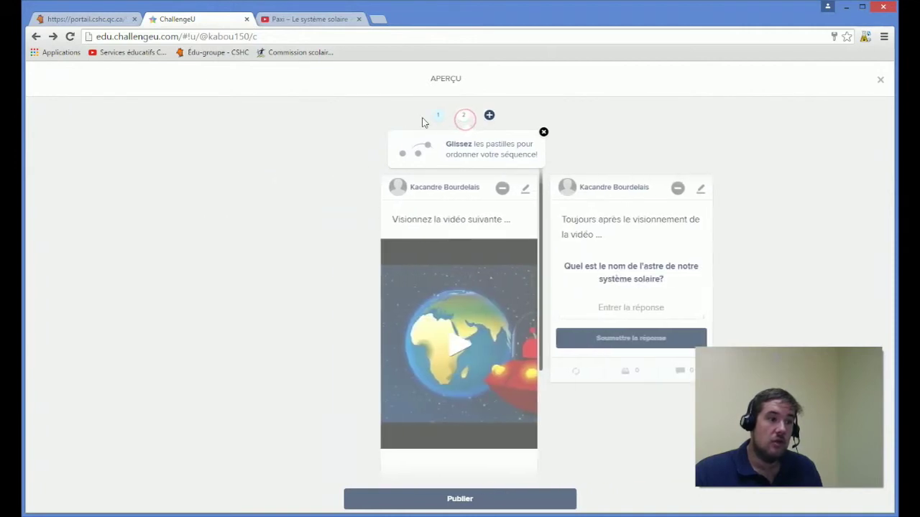
Step: Proceed to the publishing details and title the sequence "Notre système solaire"
left_click(459, 500)
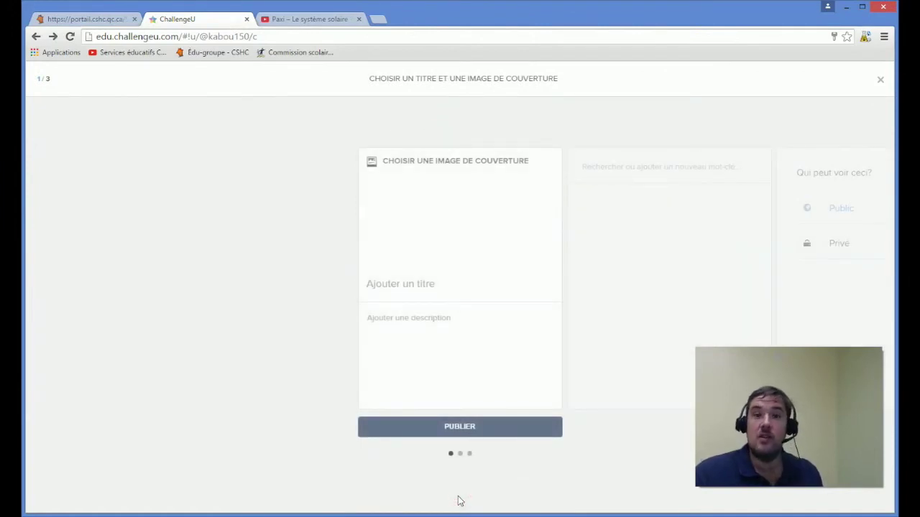
left_click(417, 284)
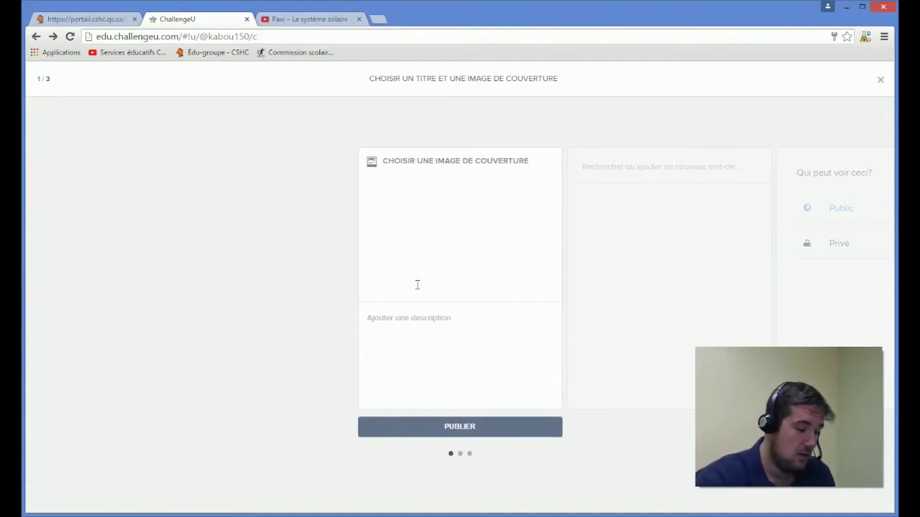
type("Notre sys")
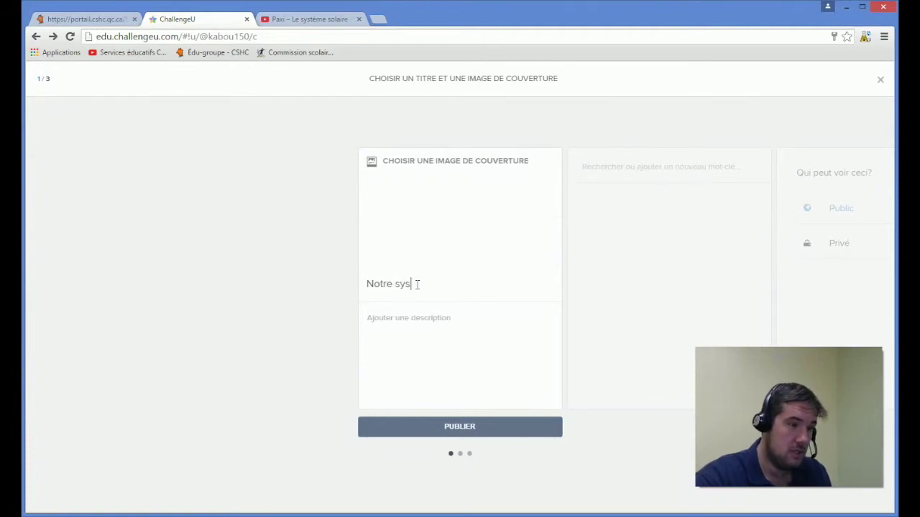
type("tème solaire")
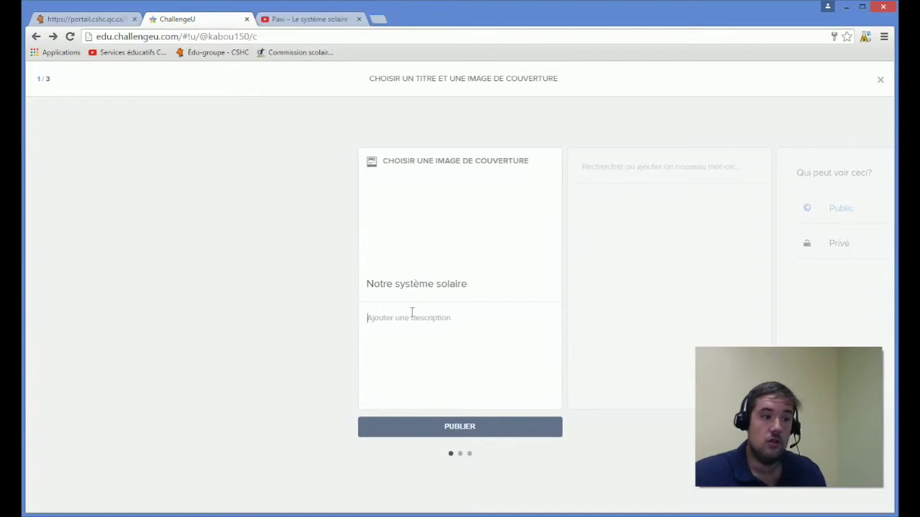
Step: Enter the keyword "astronomie", go on to the permissions, and publish the sequence with public visibility
left_click(460, 453)
left_click(462, 176)
type("astronomie")
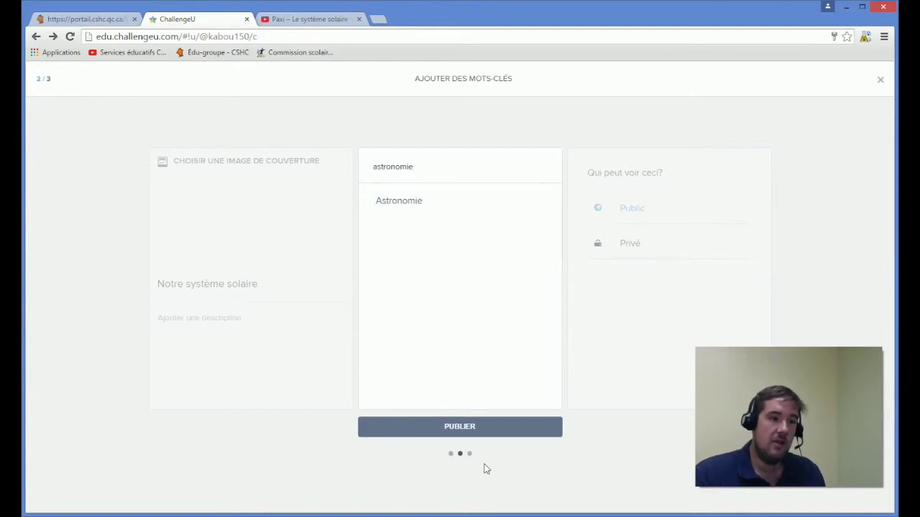
left_click(621, 337)
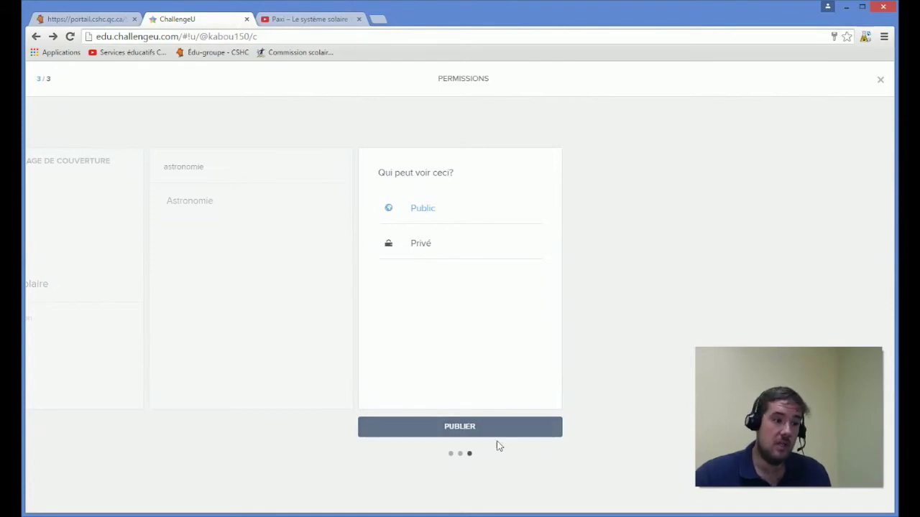
left_click(468, 430)
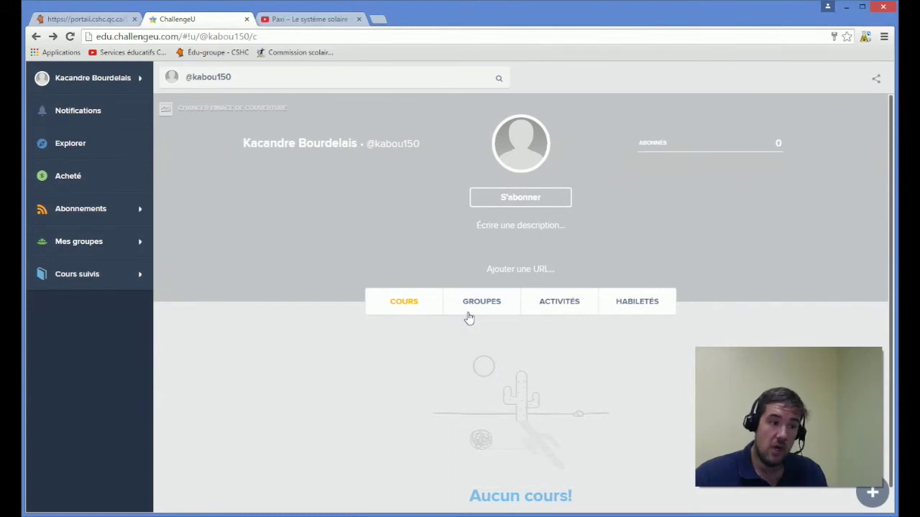
Step: Open the published "Notre système solaire" sequence from the profile's activities and look over its first activity
left_click(546, 311)
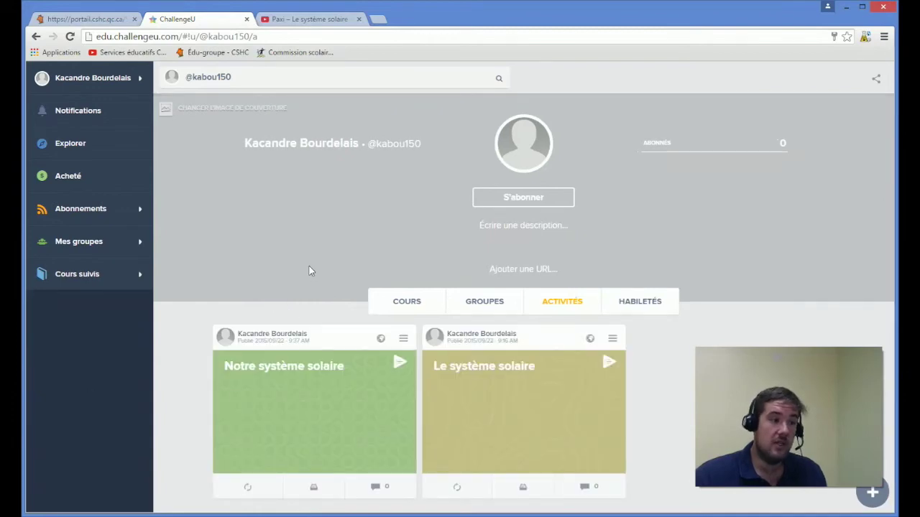
left_click(394, 364)
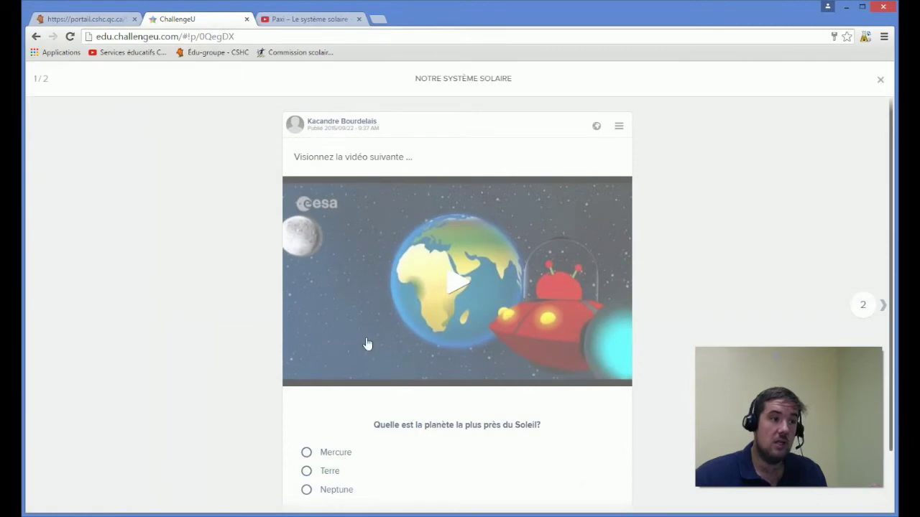
scroll(633, 223, "down", 1)
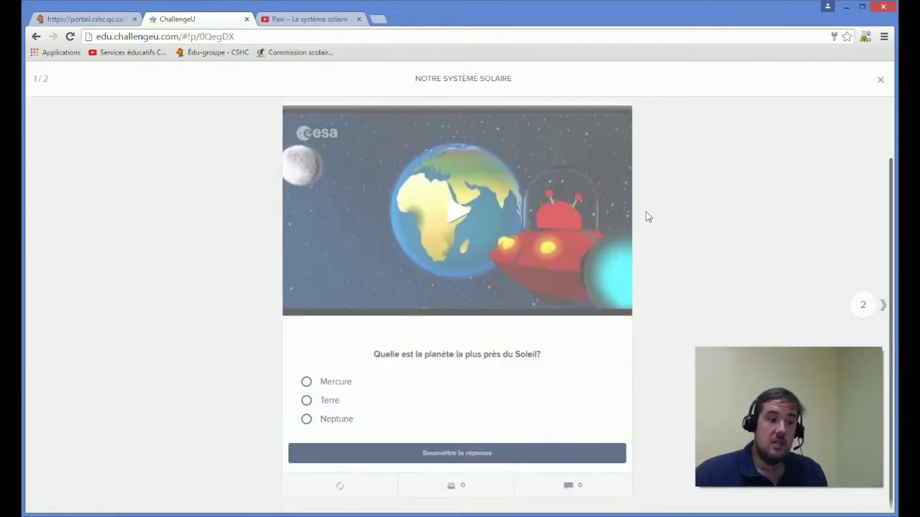
scroll(671, 244, "up", 1)
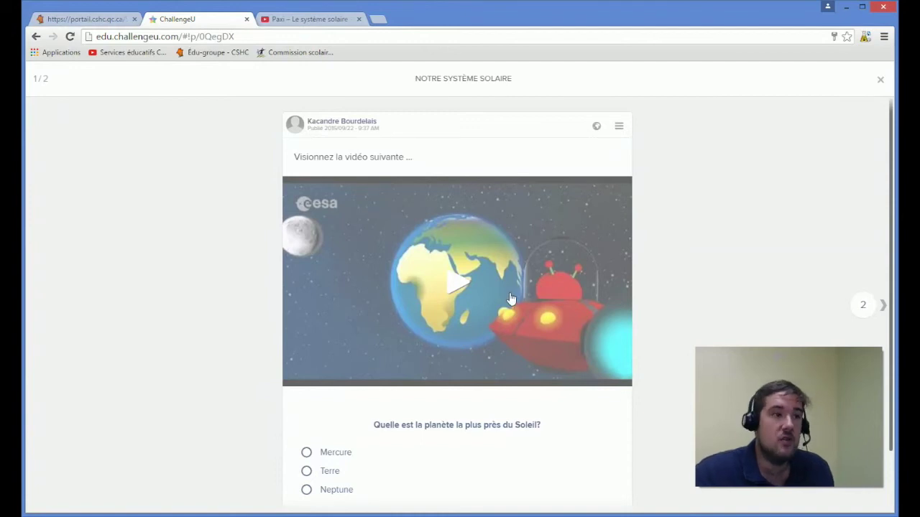
Step: Play the embedded video in the first activity briefly, then pause it
left_click(447, 281)
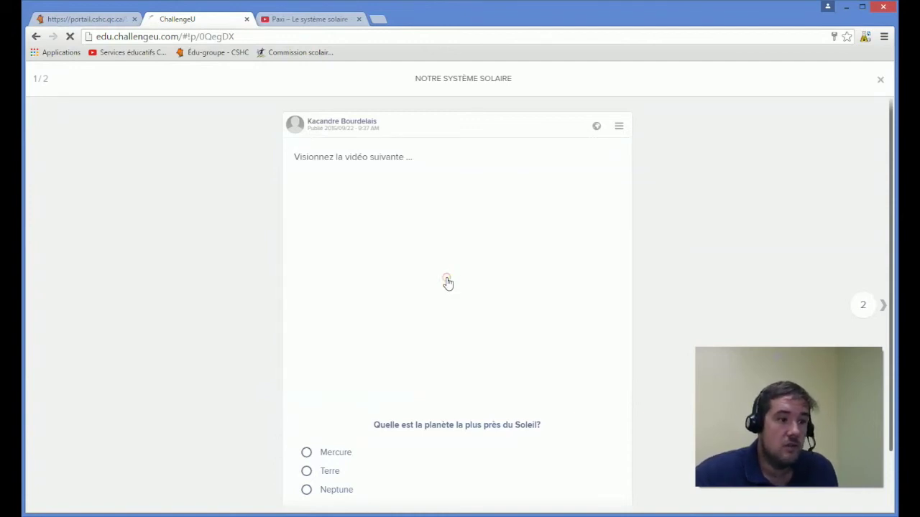
left_click(459, 275)
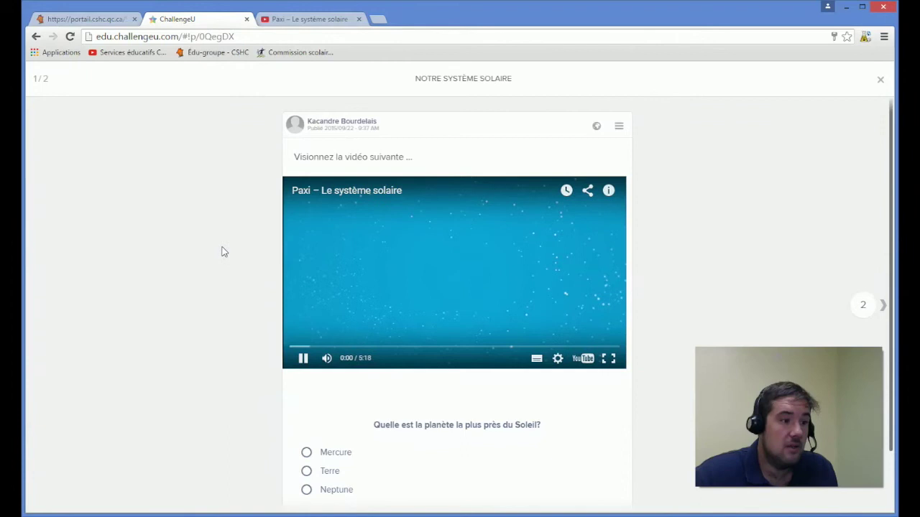
left_click(303, 358)
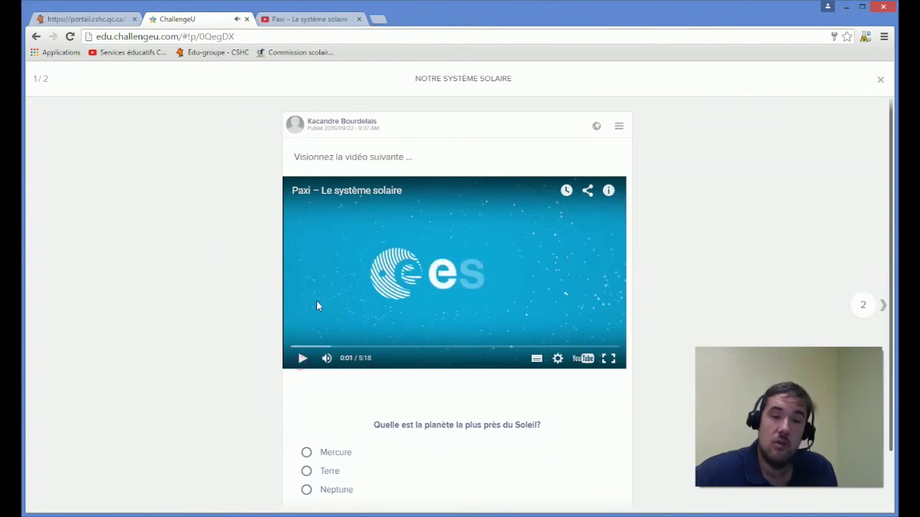
Step: Answer the multiple-choice question about the planet closest to the Sun with "Mercure" and submit it
scroll(372, 237, "down", 1)
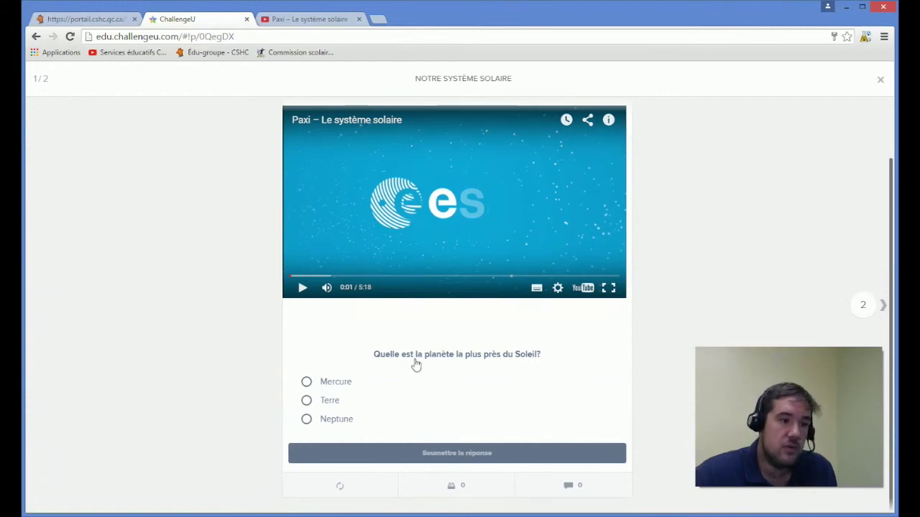
left_click(307, 381)
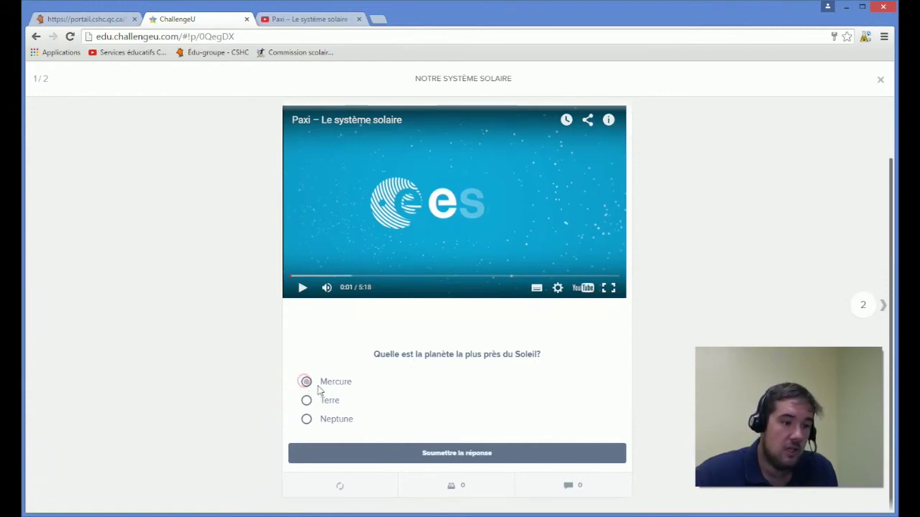
left_click(454, 456)
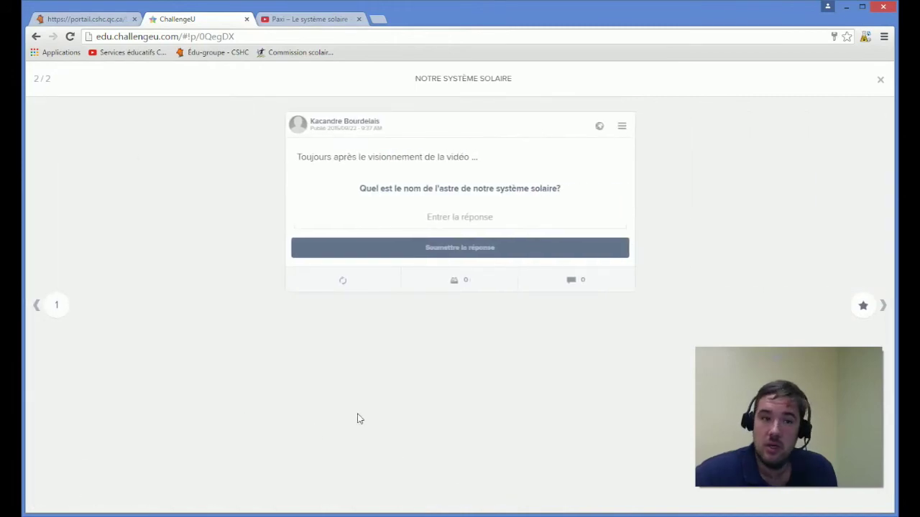
Step: Answer the second activity's short-answer question with "Soleil" and submit it
left_click(453, 225)
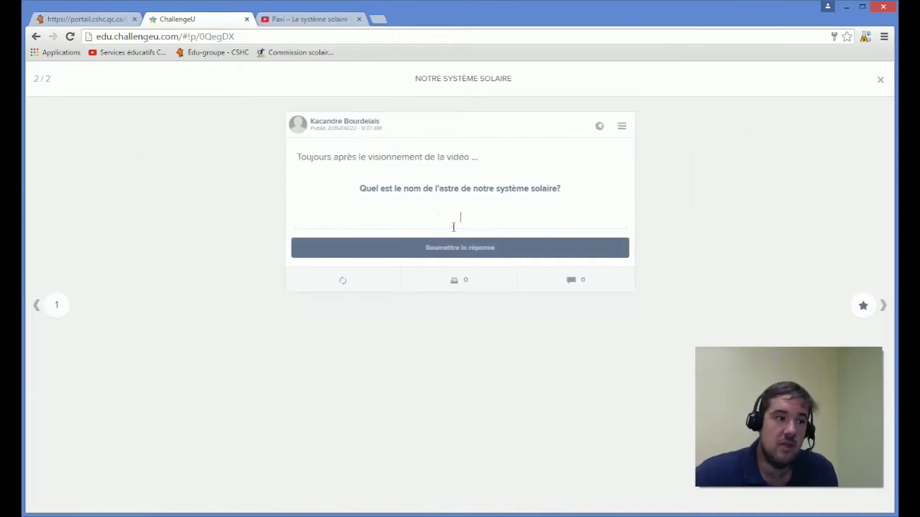
type("Soleil")
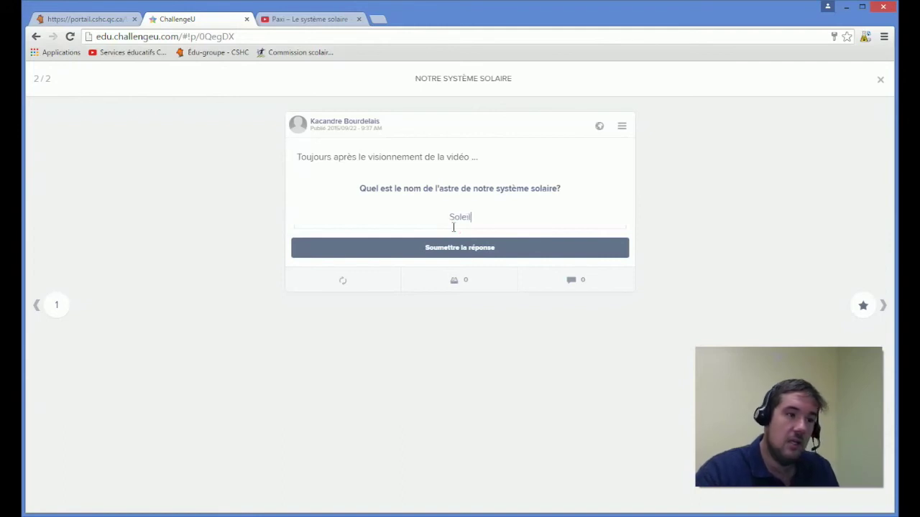
left_click(465, 248)
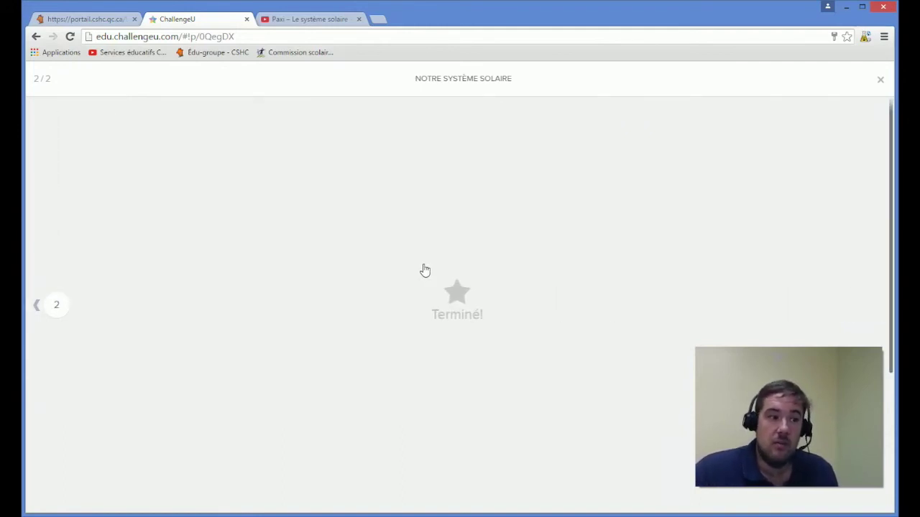